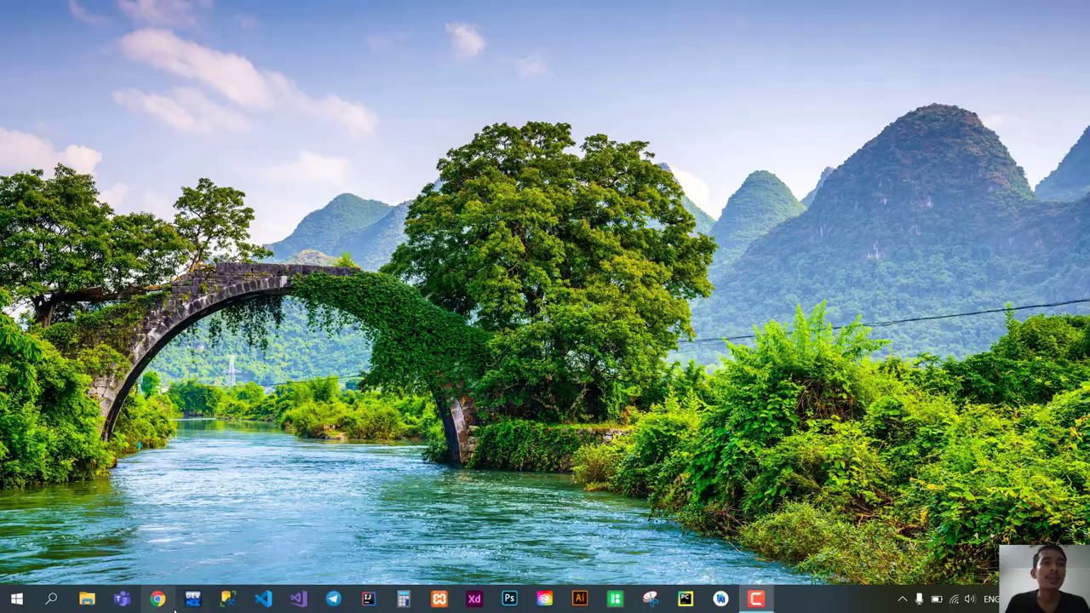
# Launch Google Chrome from the taskbar to a new tab page.
pyautogui.click(158, 607)
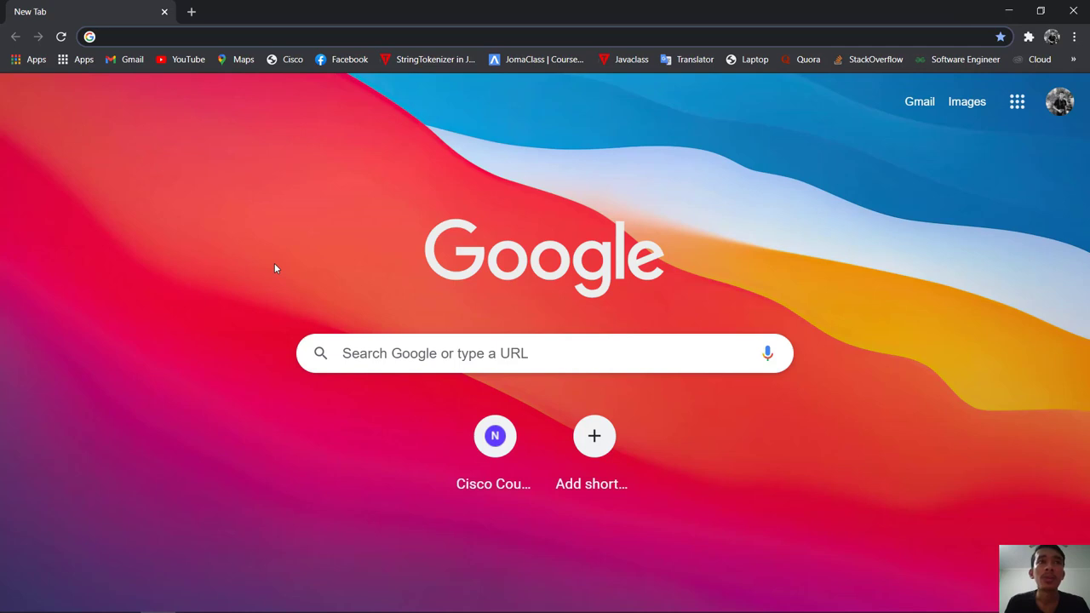
# Search Google for 'vmware workstation'.
pyautogui.click(604, 360)
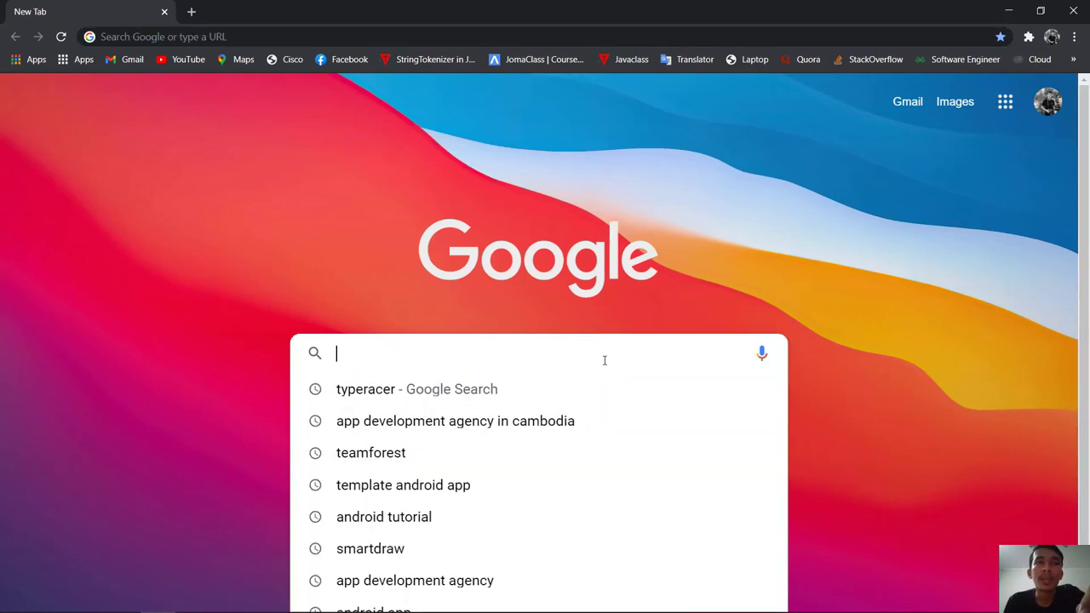
pyautogui.write('vmware')
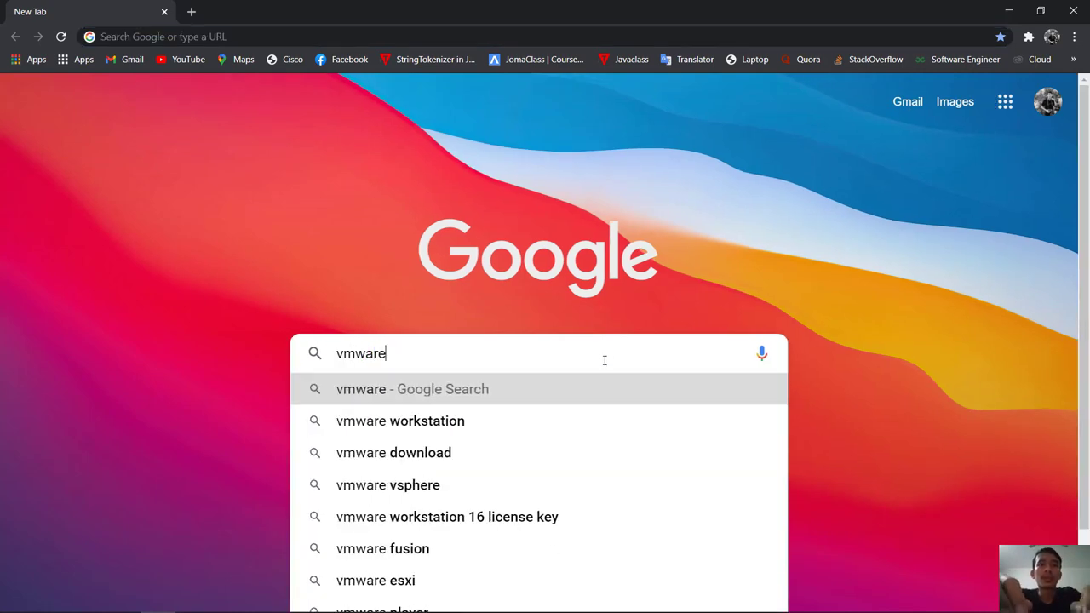
pyautogui.write(' workstation')
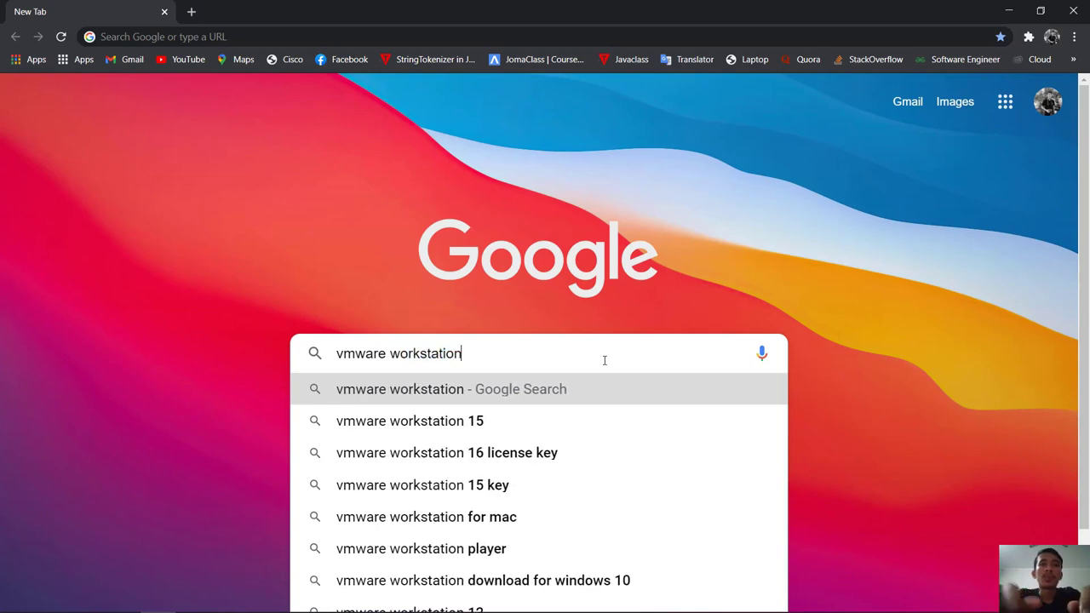
pyautogui.press('Return')
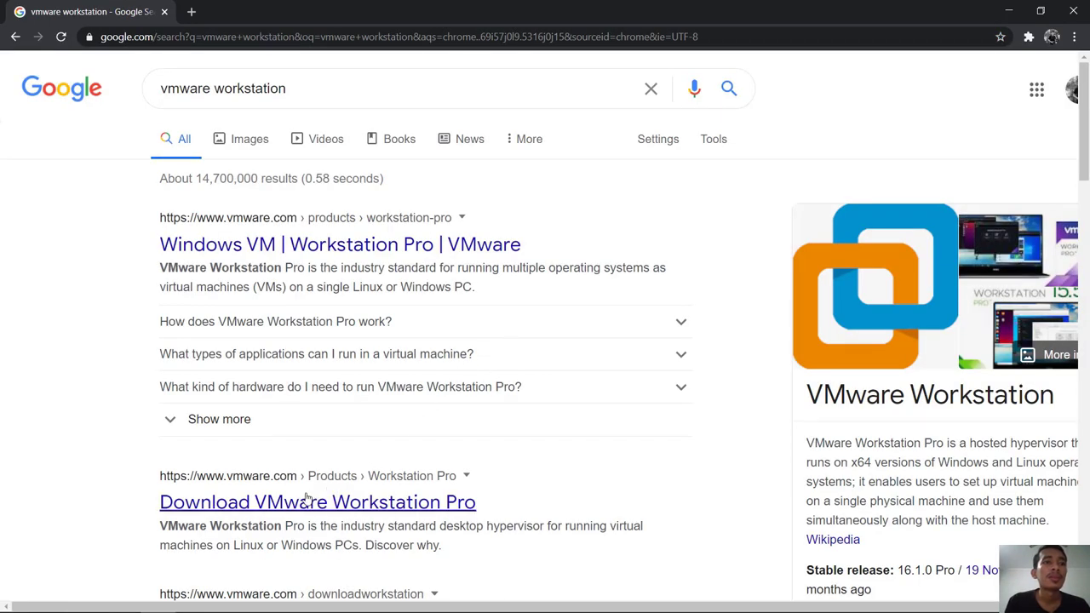
# Download the Workstation 16 Pro for Windows installer from the Download VMware Workstation Pro page.
pyautogui.click(290, 503)
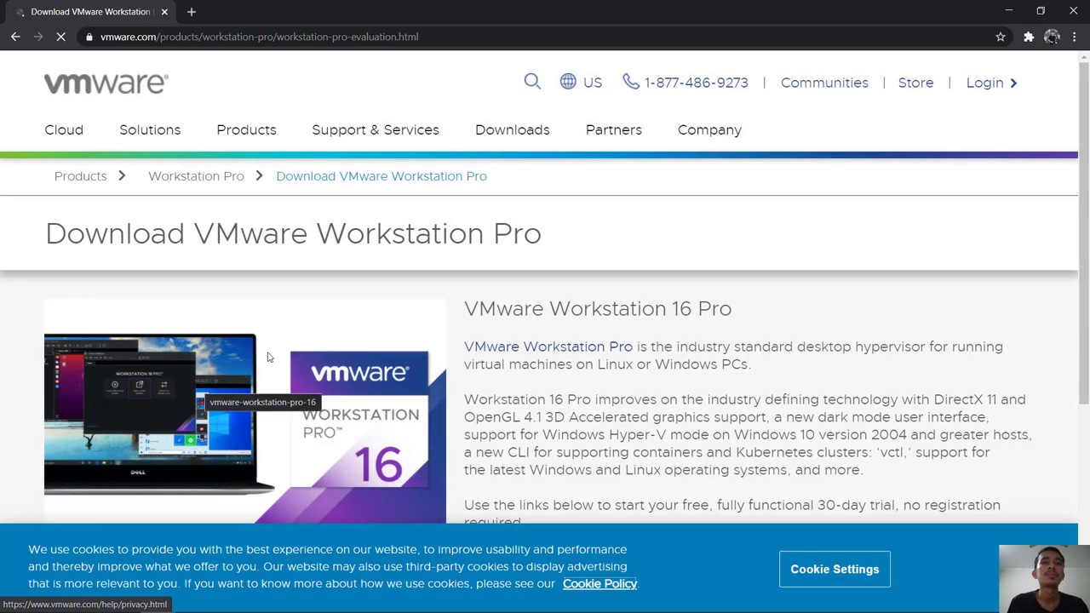
pyautogui.scroll(-2, 371, 332)
pyautogui.scroll(-2, 372, 333)
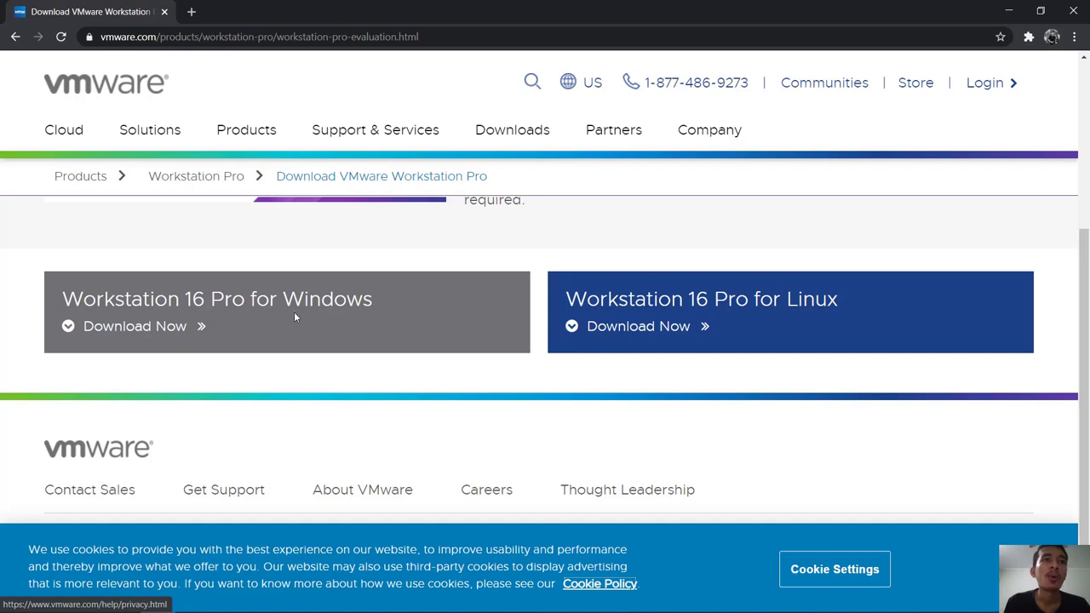
pyautogui.click(166, 331)
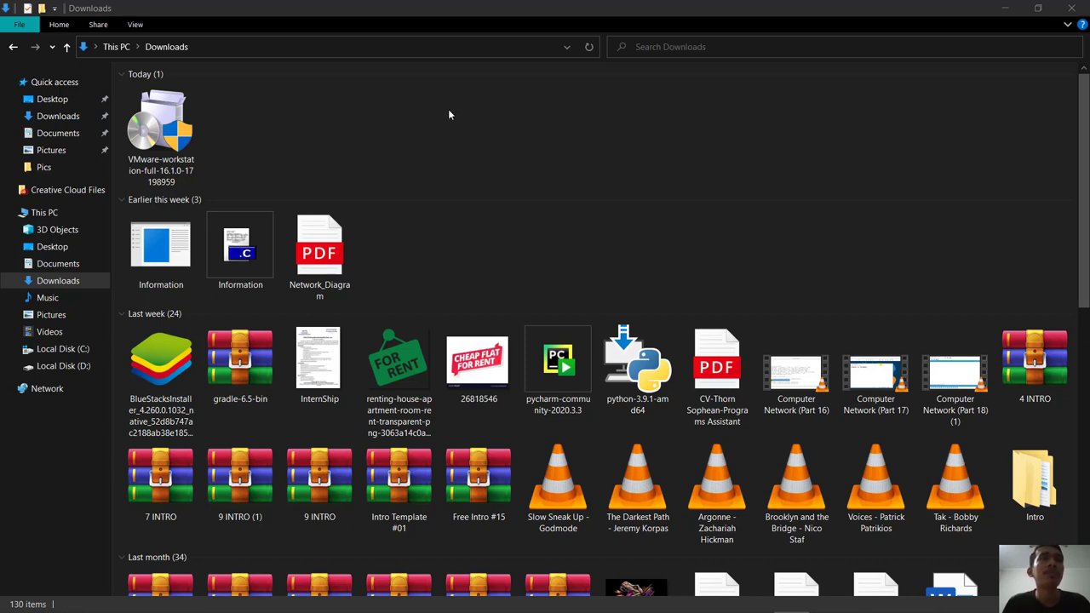
# Run the VMware-workstation-full installer from the Downloads folder.
pyautogui.click(156, 128)
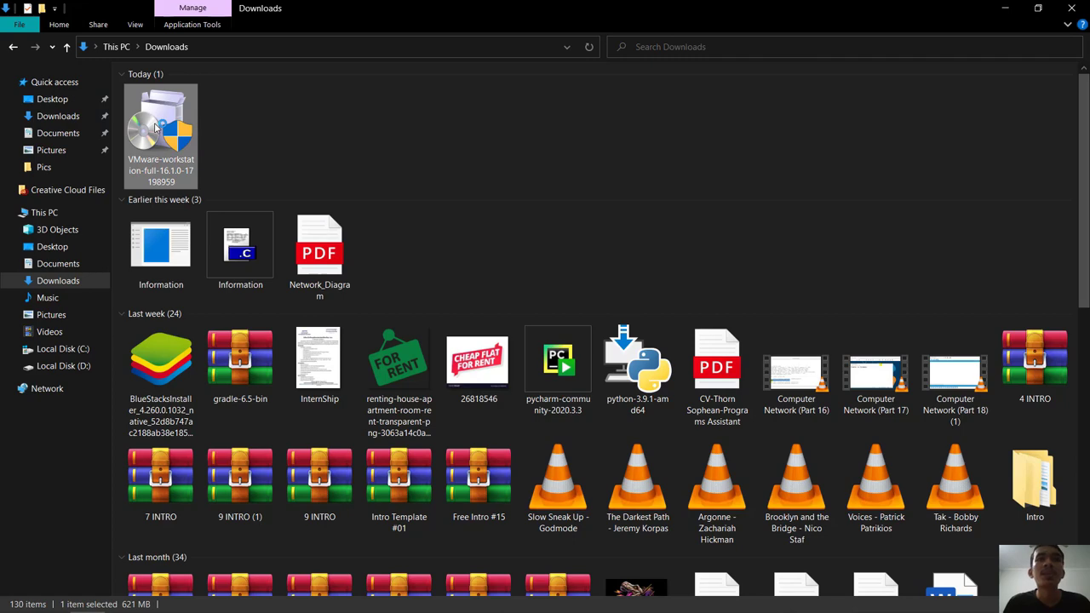
pyautogui.doubleClick(156, 127)
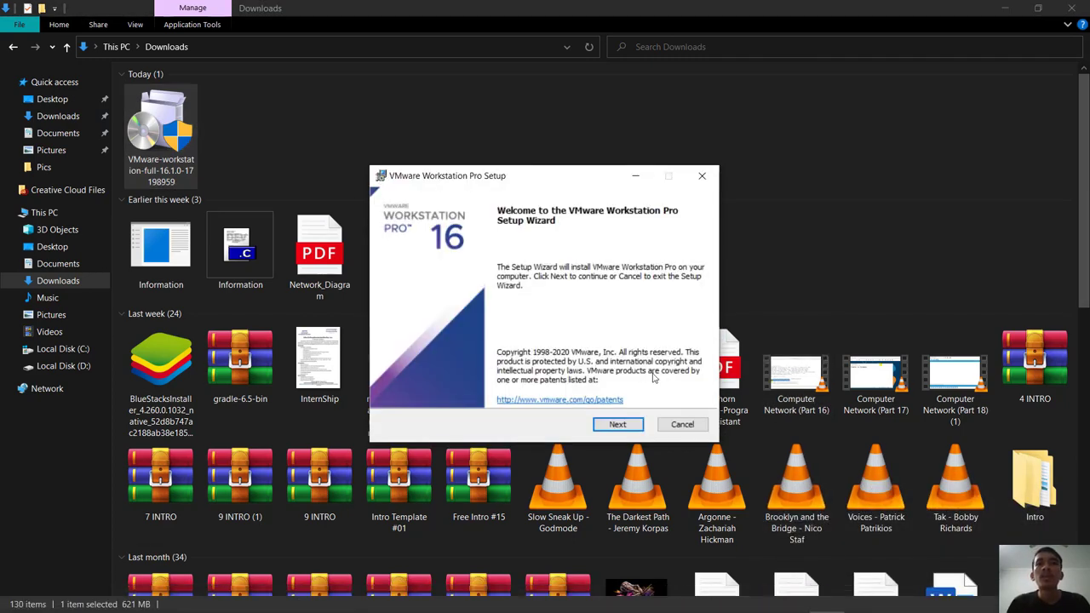
# Accept the licence and install Workstation 16 Pro with default location, settings and shortcuts.
pyautogui.click(627, 422)
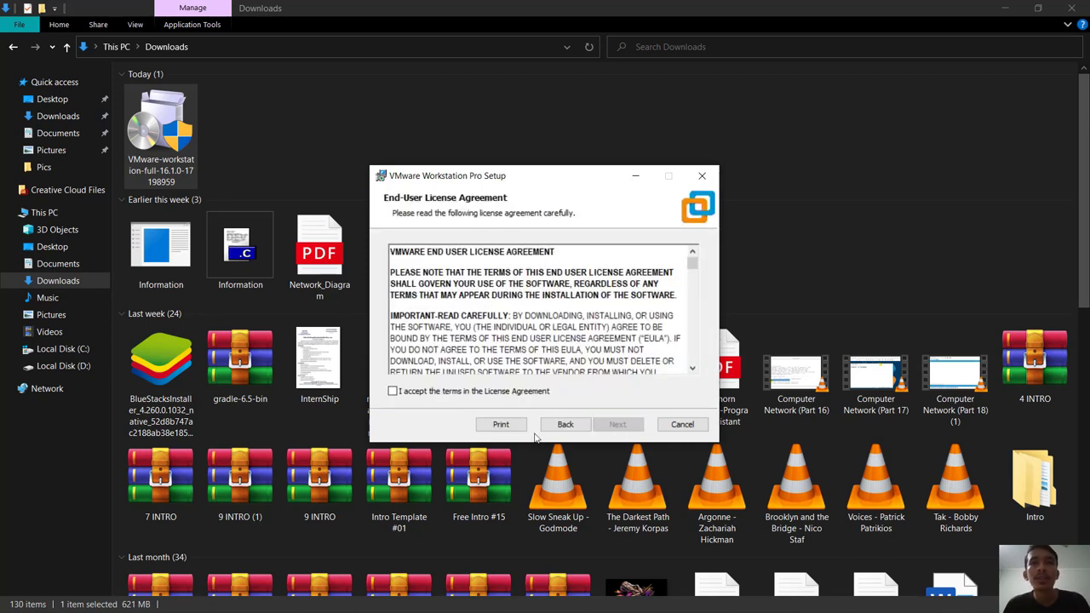
pyautogui.click(392, 391)
pyautogui.click(627, 424)
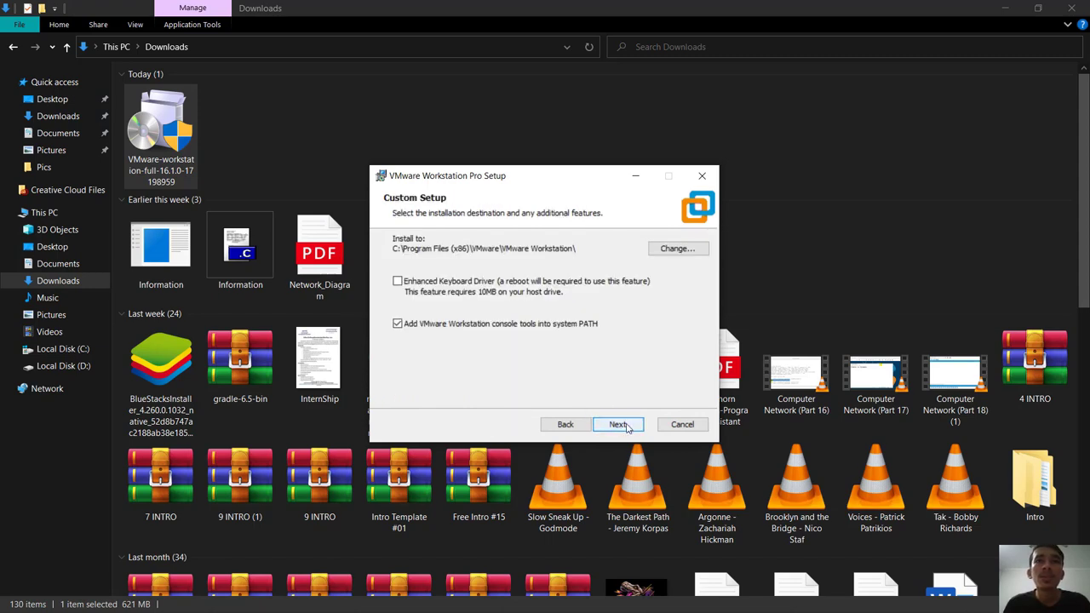
pyautogui.click(626, 428)
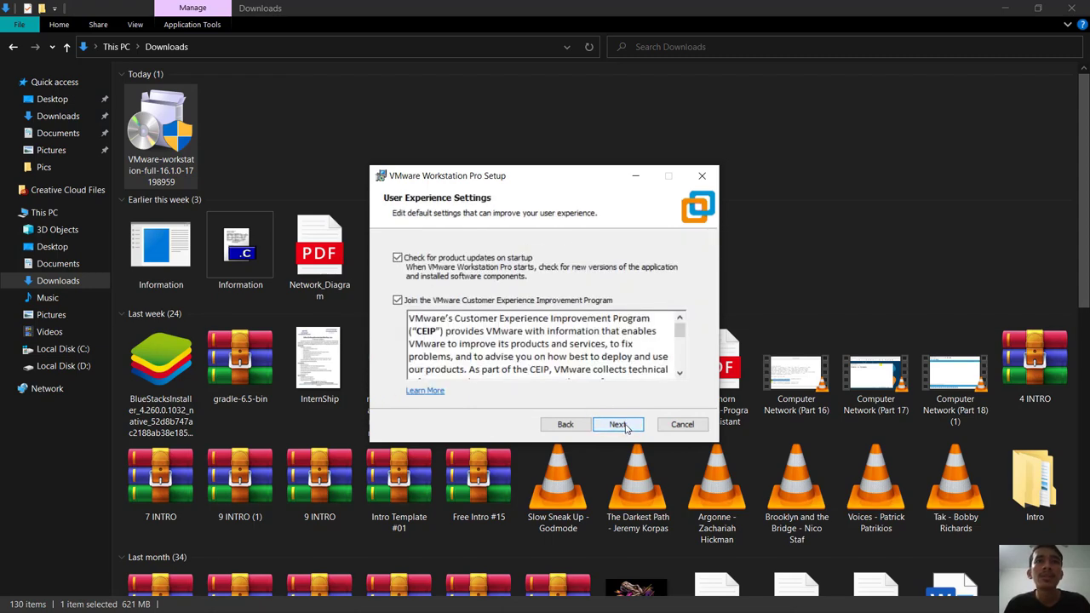
pyautogui.click(628, 427)
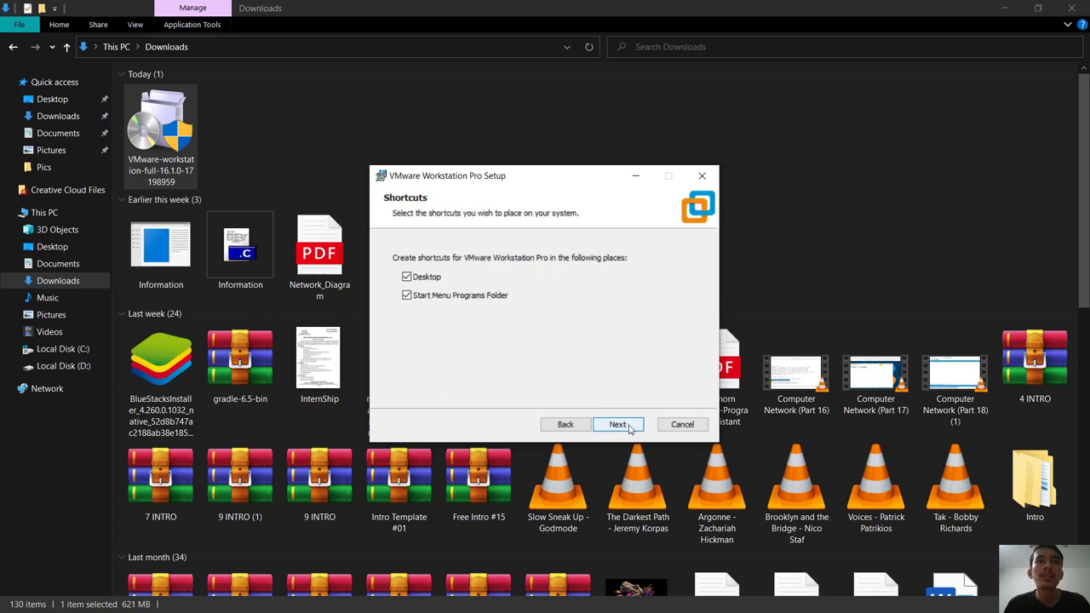
pyautogui.click(627, 428)
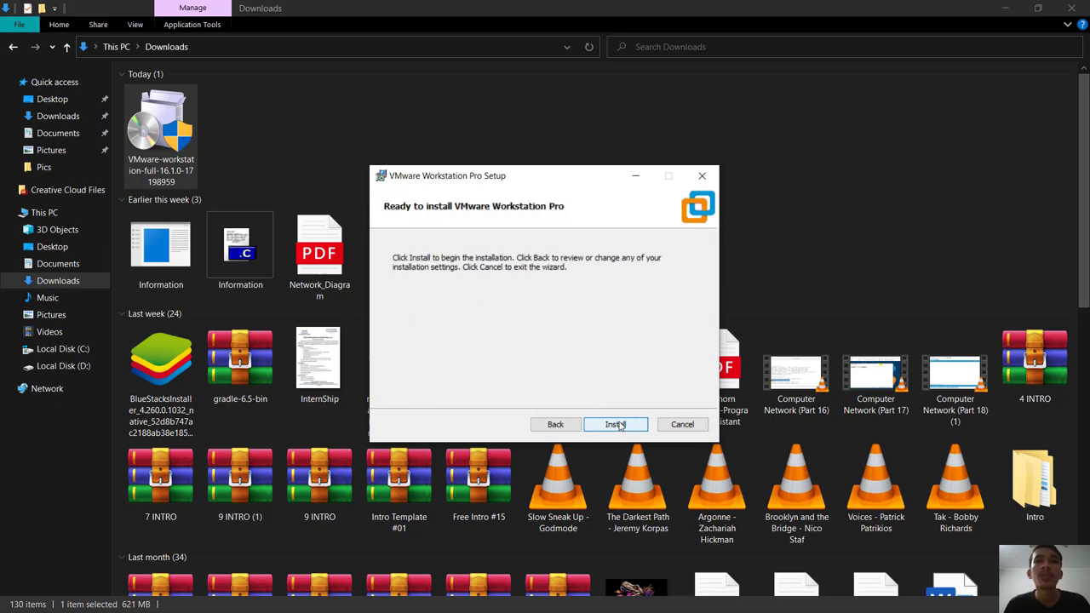
pyautogui.click(628, 426)
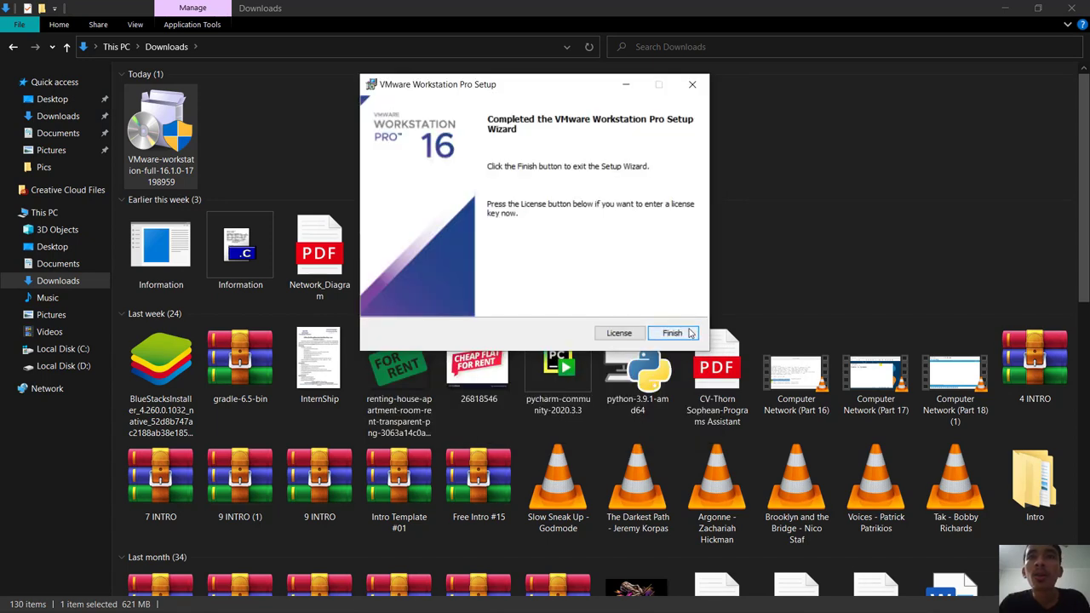
pyautogui.click(672, 333)
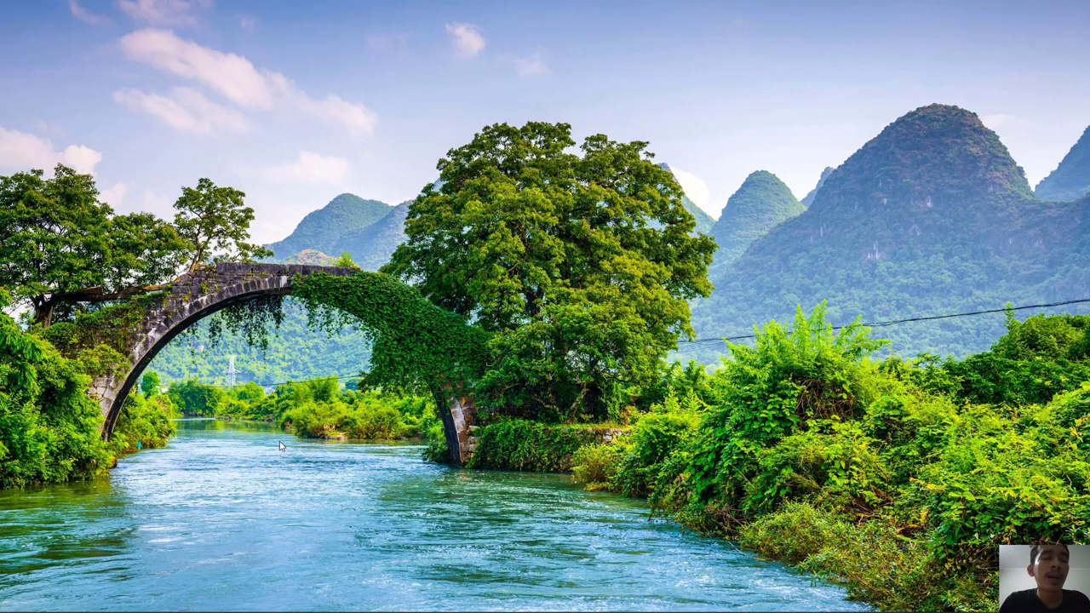
# Restore the Chrome window showing the Download VMware Workstation Pro page.
pyautogui.moveTo(141, 609)
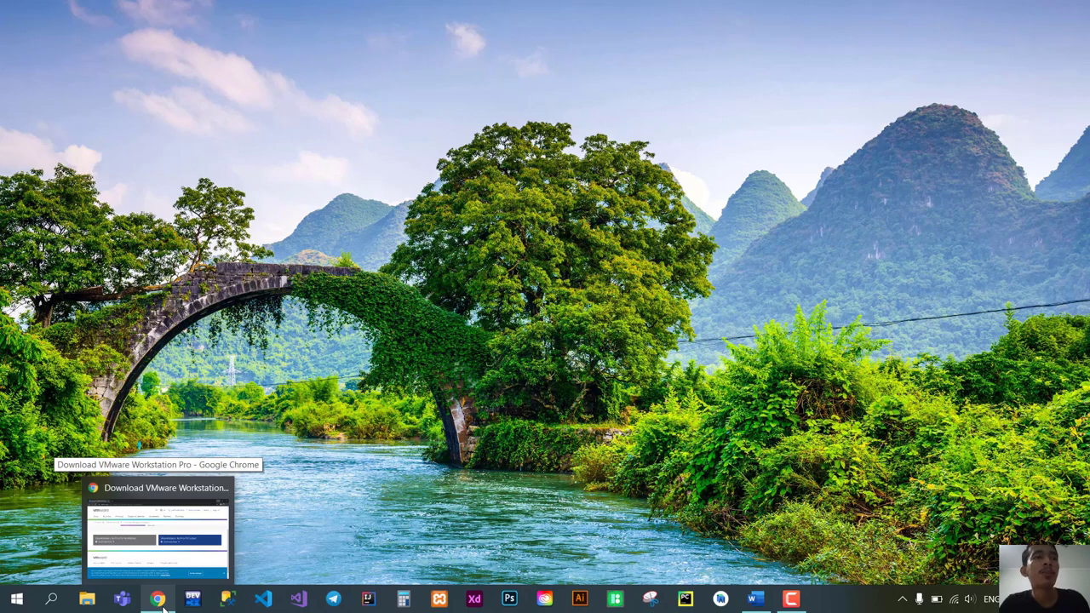
pyautogui.click(164, 606)
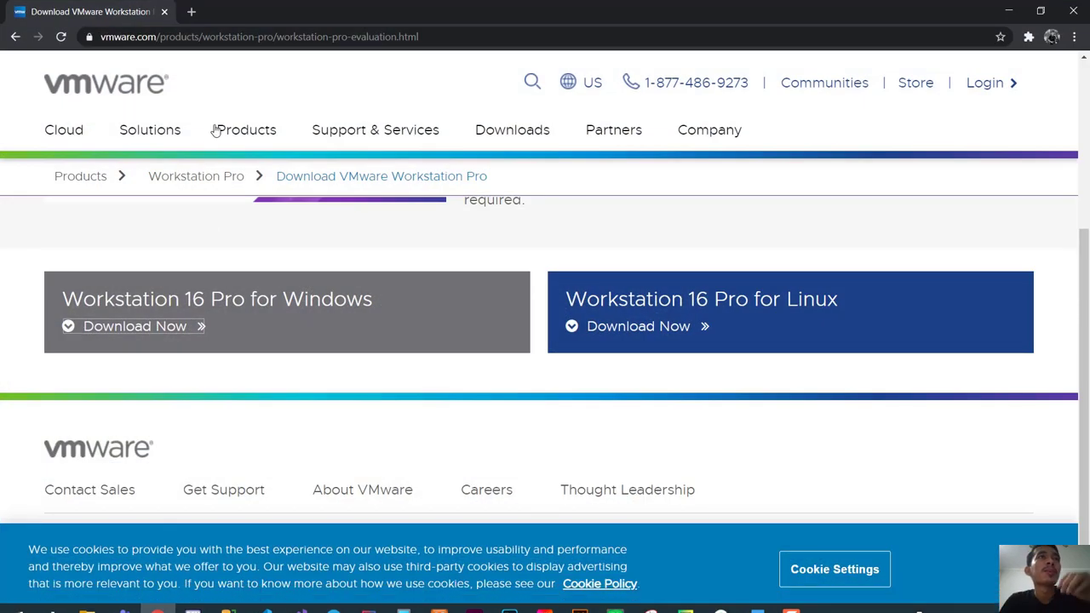
# Search for 'windows server 2016' in a new Chrome tab.
pyautogui.click(192, 12)
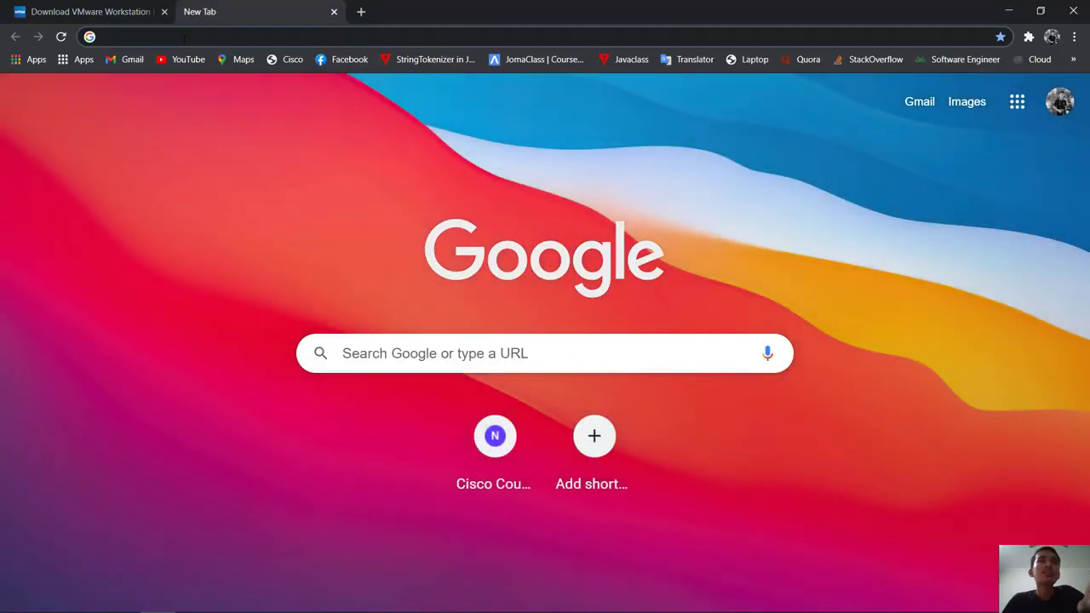
pyautogui.click(508, 350)
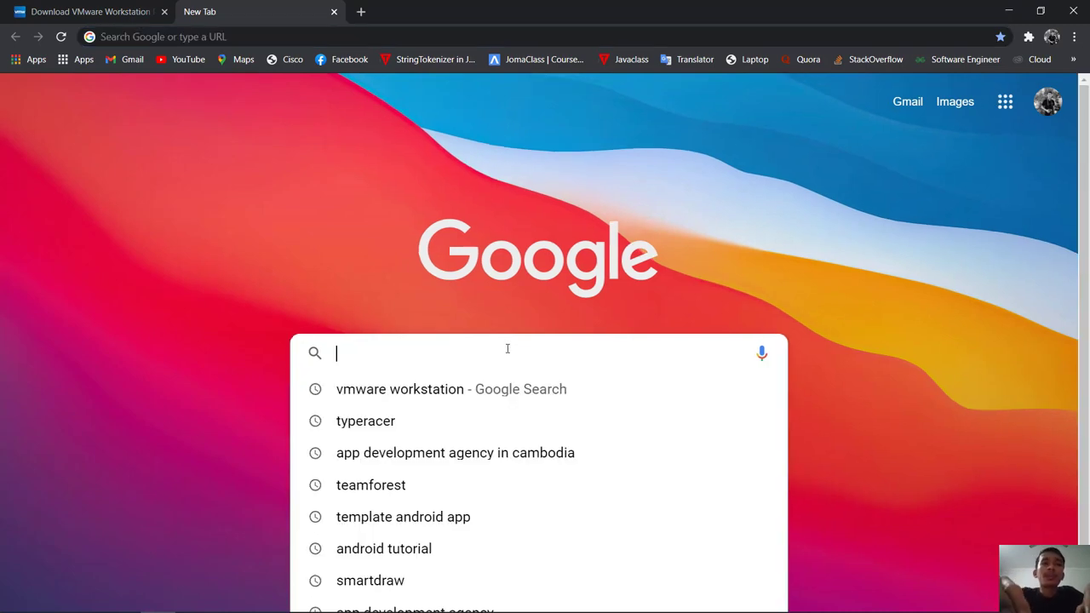
pyautogui.write('windows ser')
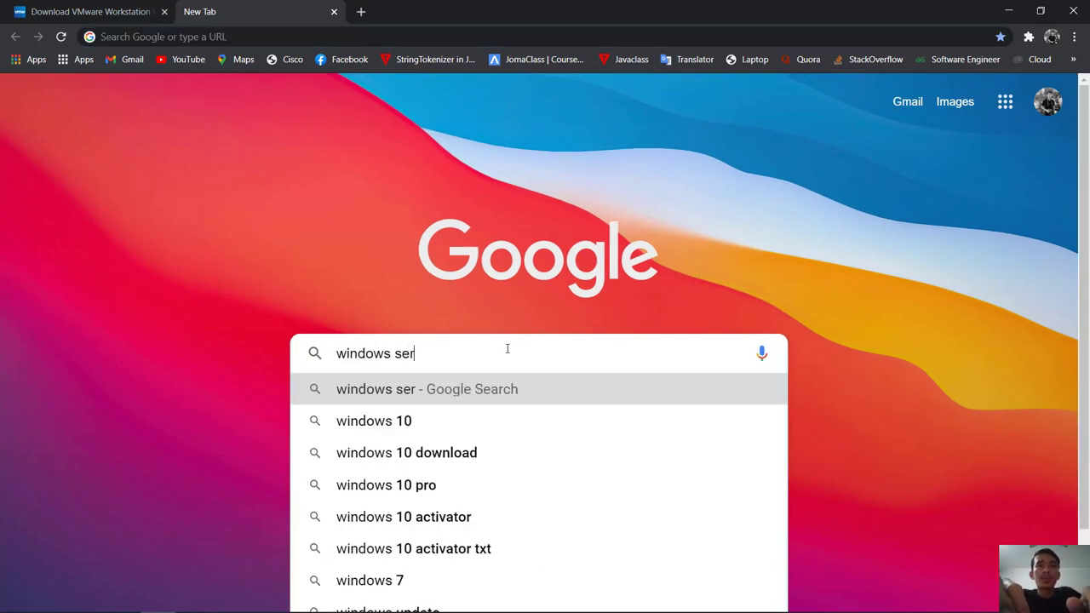
pyautogui.write('ver 201')
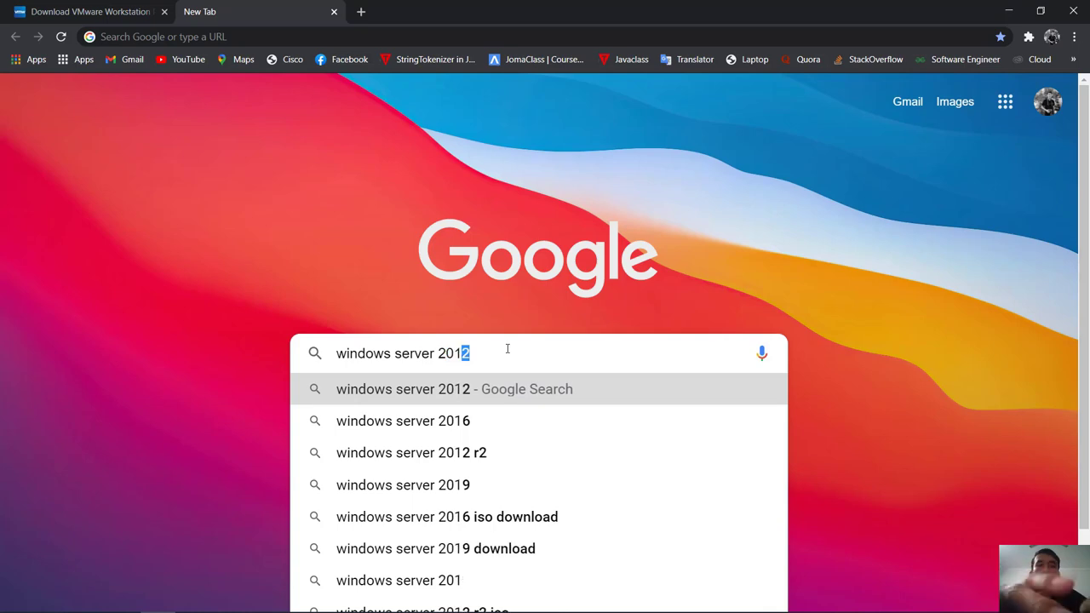
pyautogui.write('6')
pyautogui.press('Return')
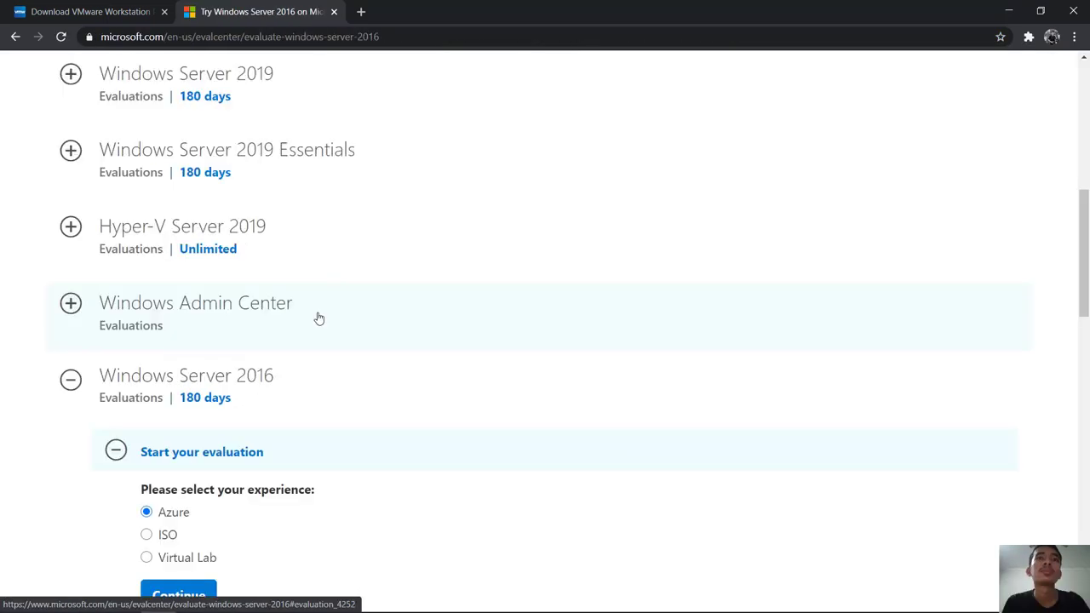
# Select ISO for Windows Server 2016 and continue to the evaluation registration form.
pyautogui.scroll(-4, 318, 319)
pyautogui.scroll(1, 328, 366)
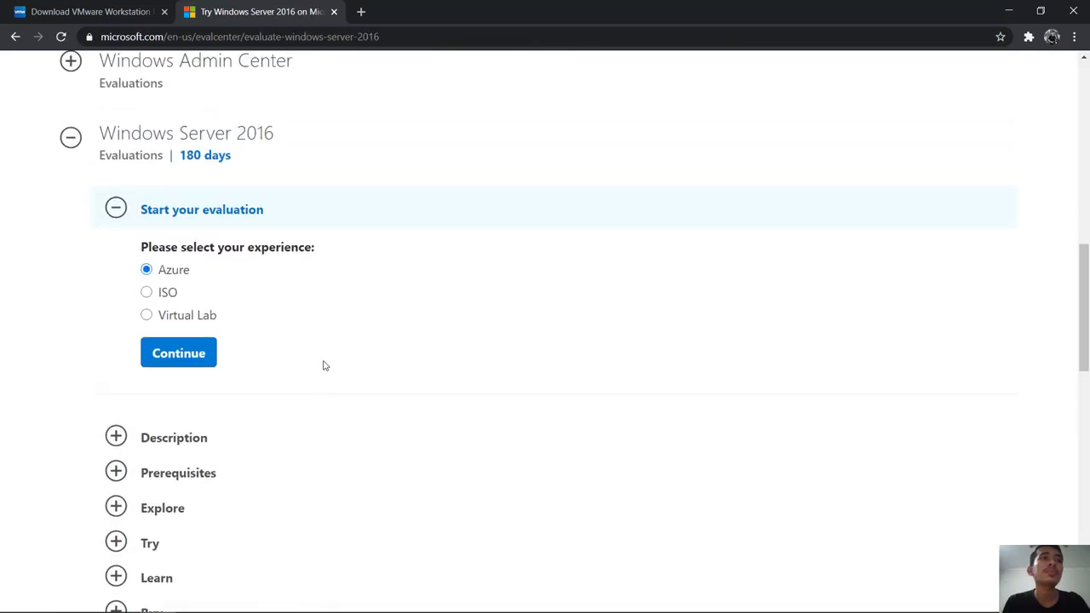
pyautogui.scroll(1, 322, 364)
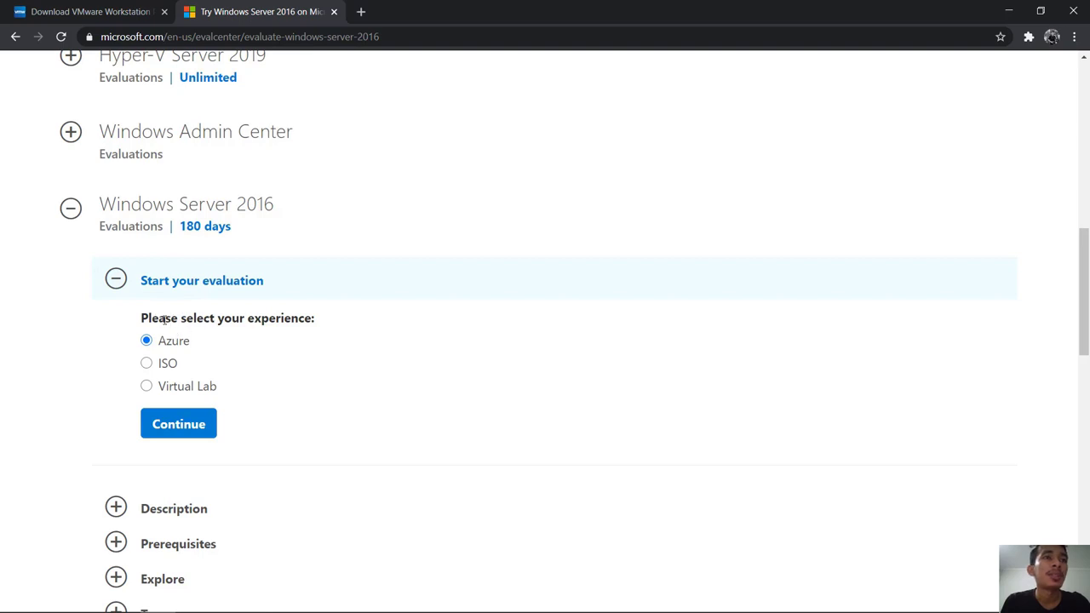
pyautogui.click(147, 364)
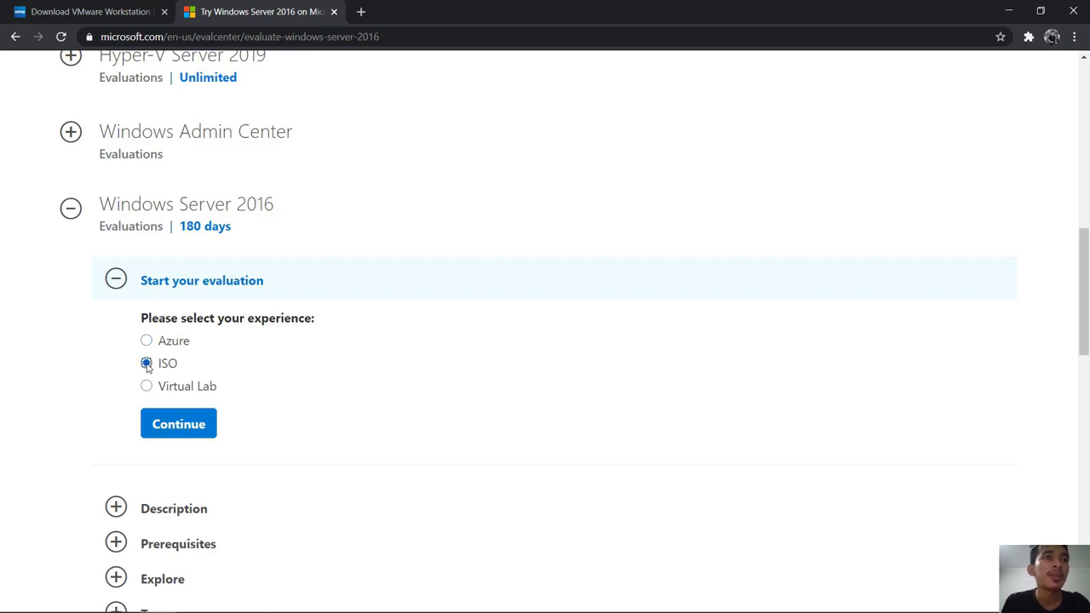
pyautogui.click(176, 426)
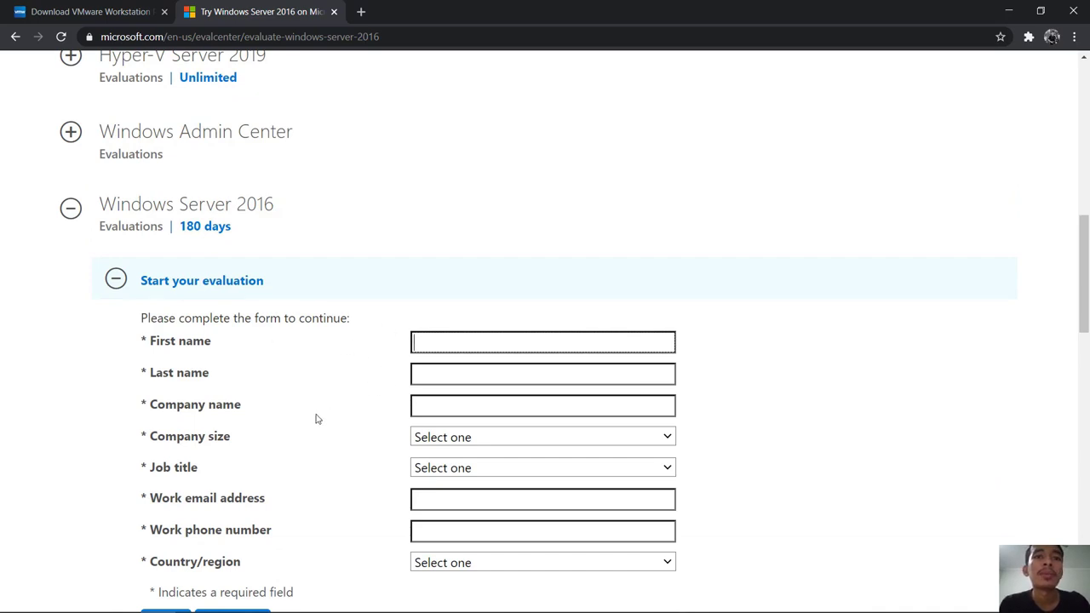
# Submit the registration and download the English Windows Server 2016 evaluation ISO.
pyautogui.scroll(-1, 317, 416)
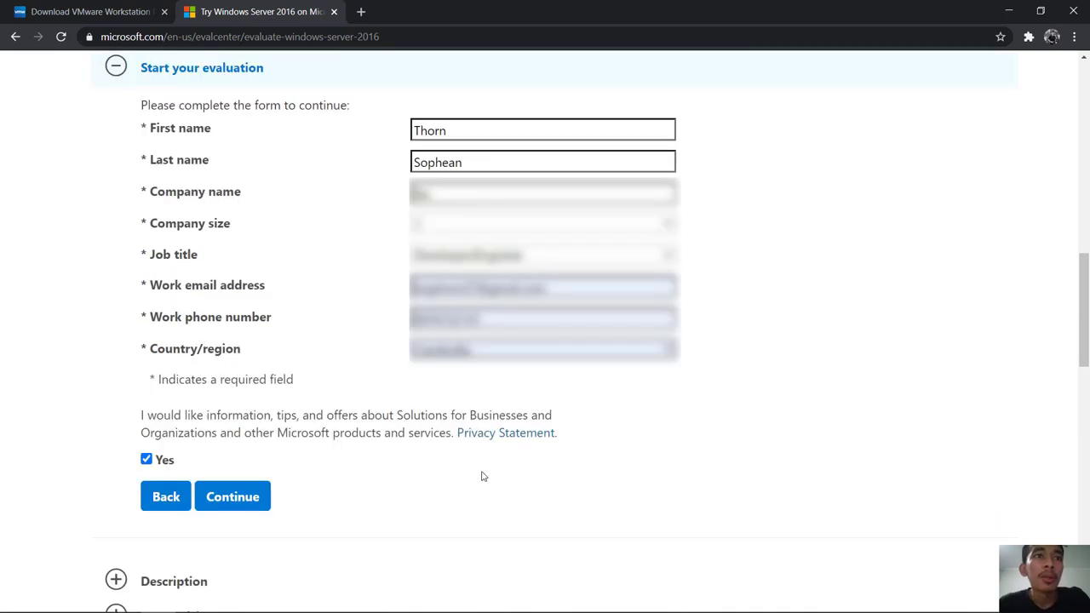
pyautogui.click(247, 501)
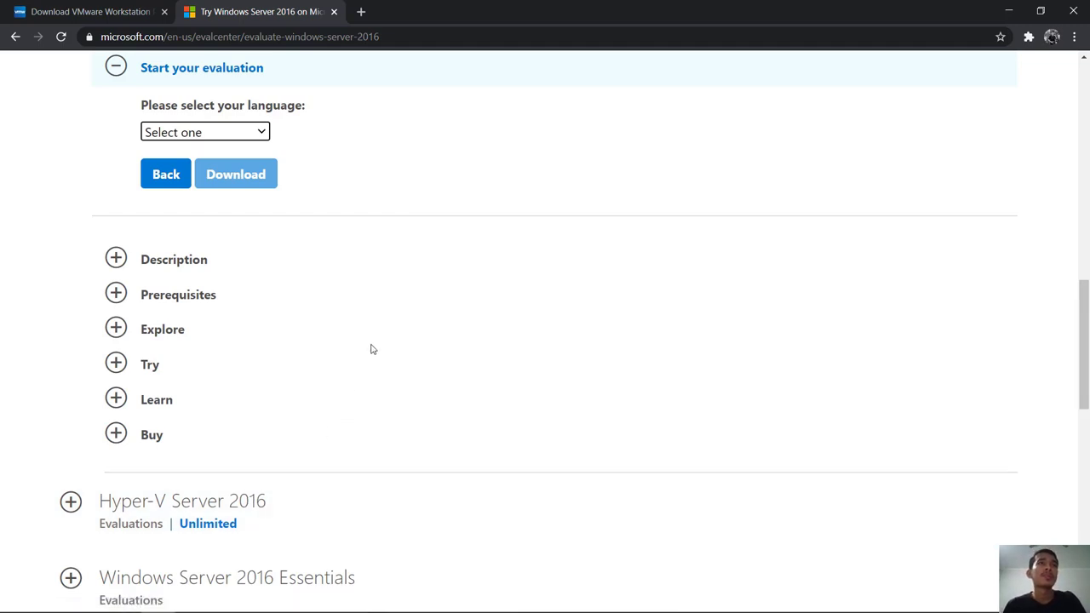
pyautogui.scroll(4, 371, 349)
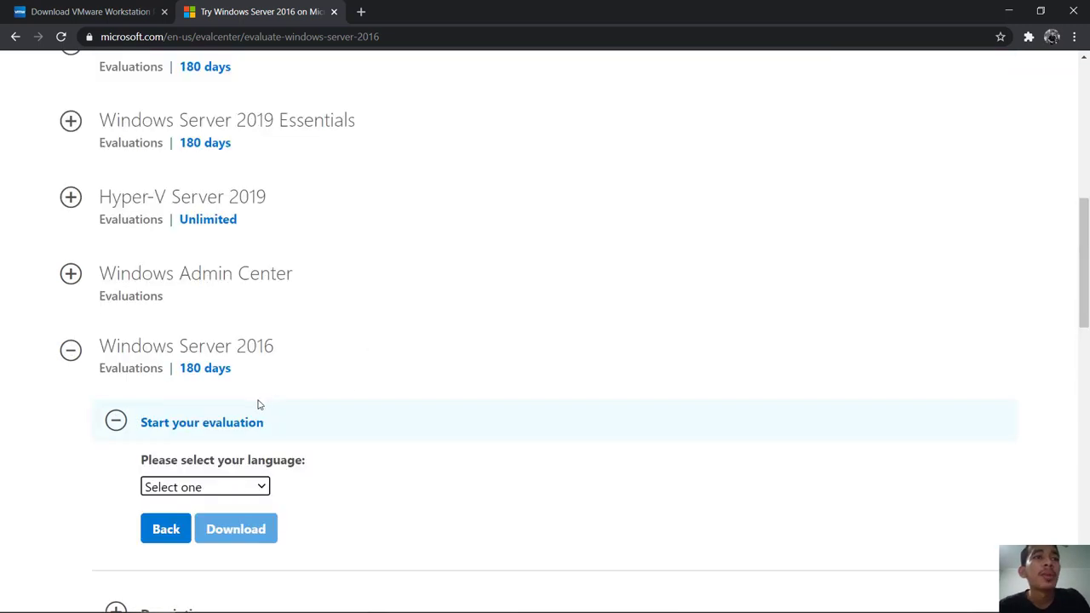
pyautogui.click(263, 489)
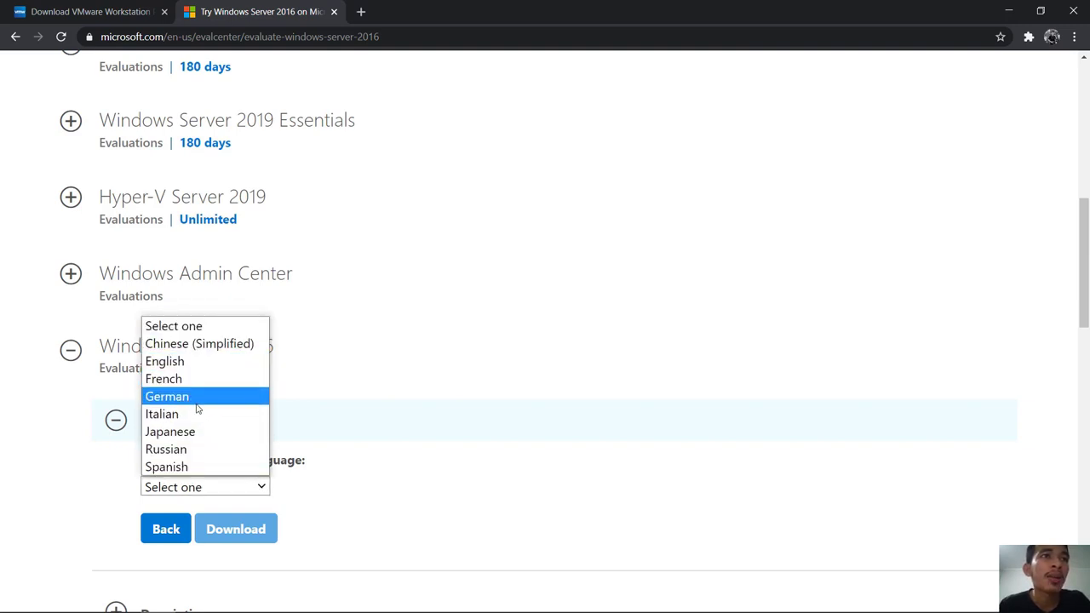
pyautogui.click(196, 367)
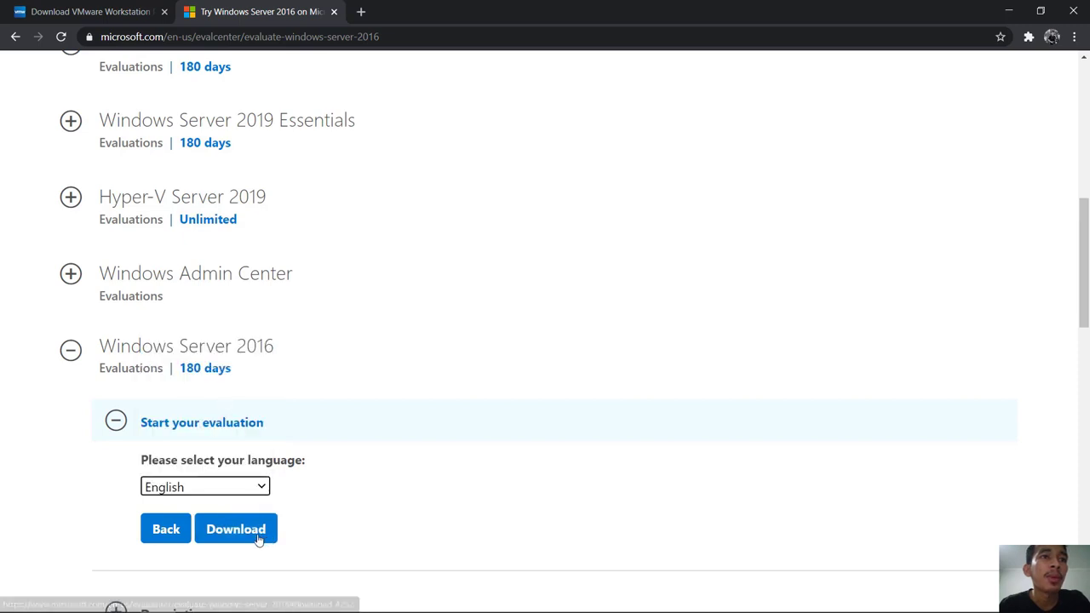
pyautogui.click(230, 533)
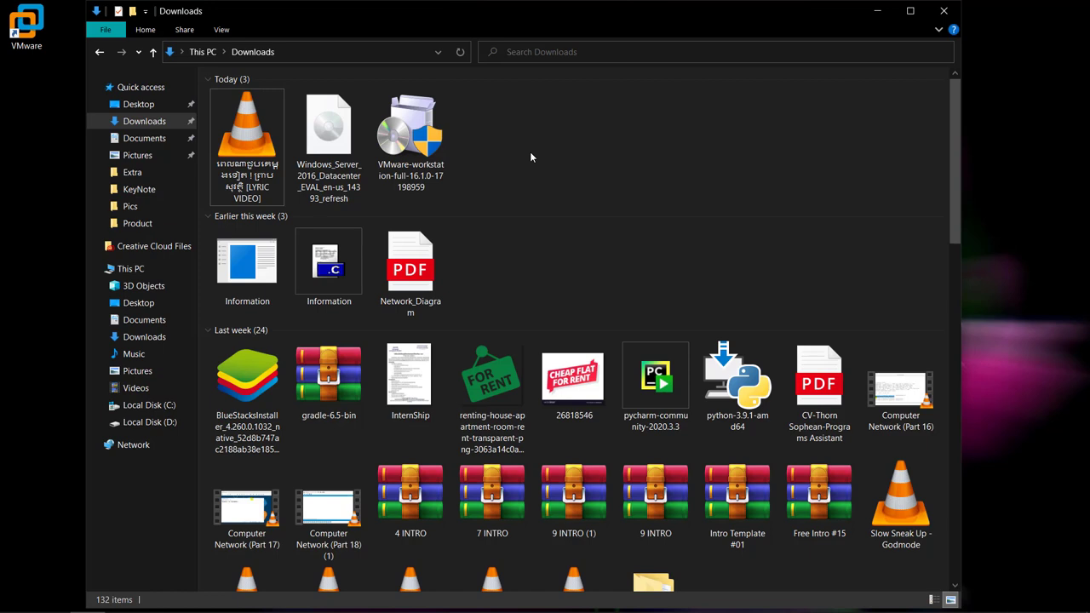
# Minimize the Downloads window and launch VMware Workstation from the desktop icon.
pyautogui.click(880, 15)
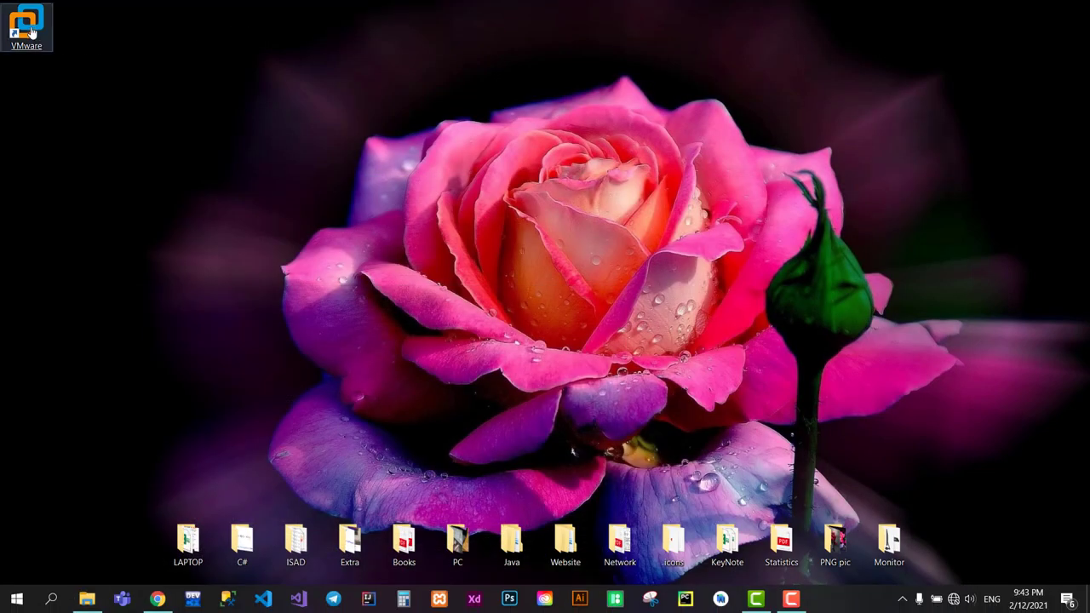
pyautogui.doubleClick(31, 30)
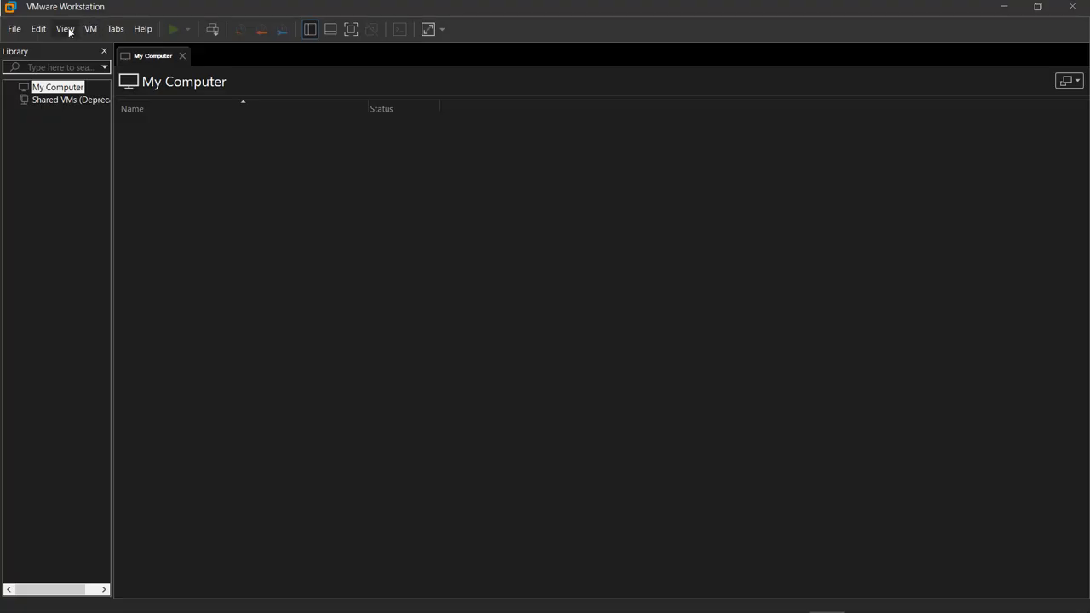
# Start the New Virtual Machine wizard from the File menu.
pyautogui.click(14, 29)
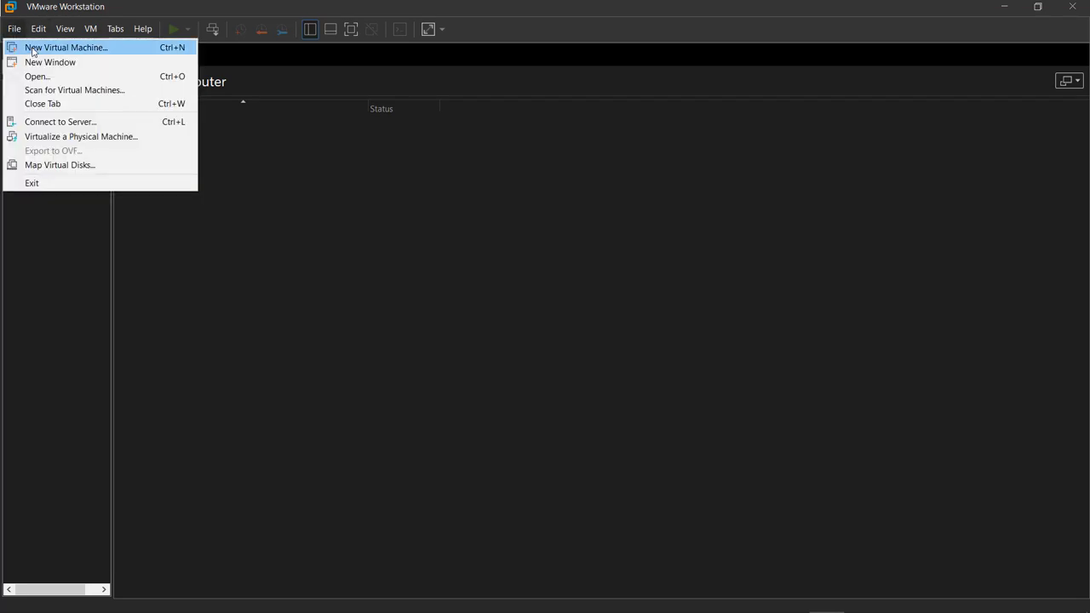
pyautogui.click(33, 50)
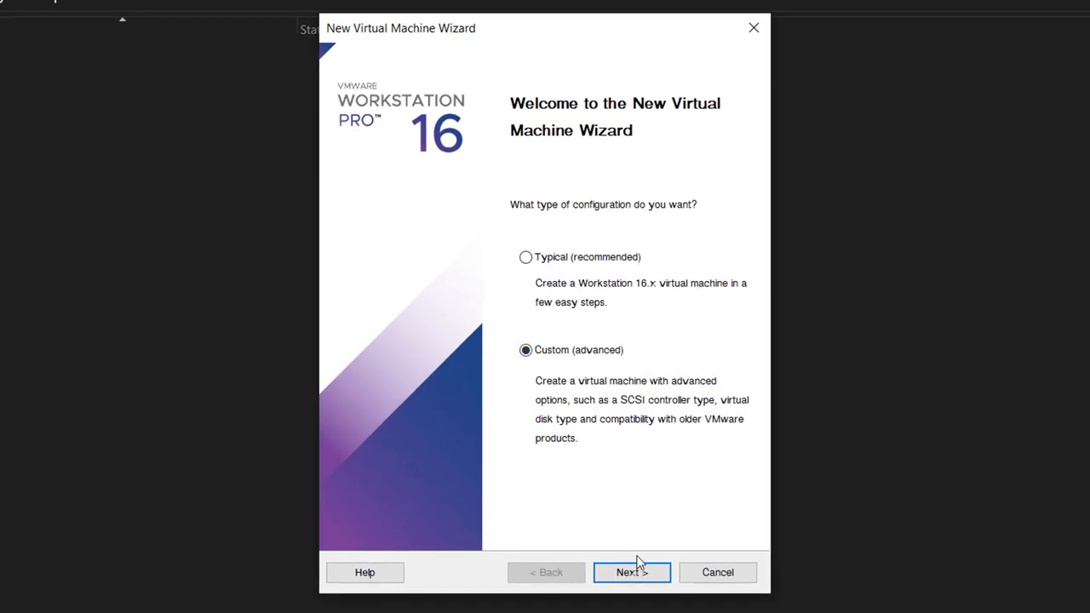
# Choose Custom, Workstation 16.x compatibility, install OS later, and Windows Server 2016 guest.
pyautogui.click(636, 575)
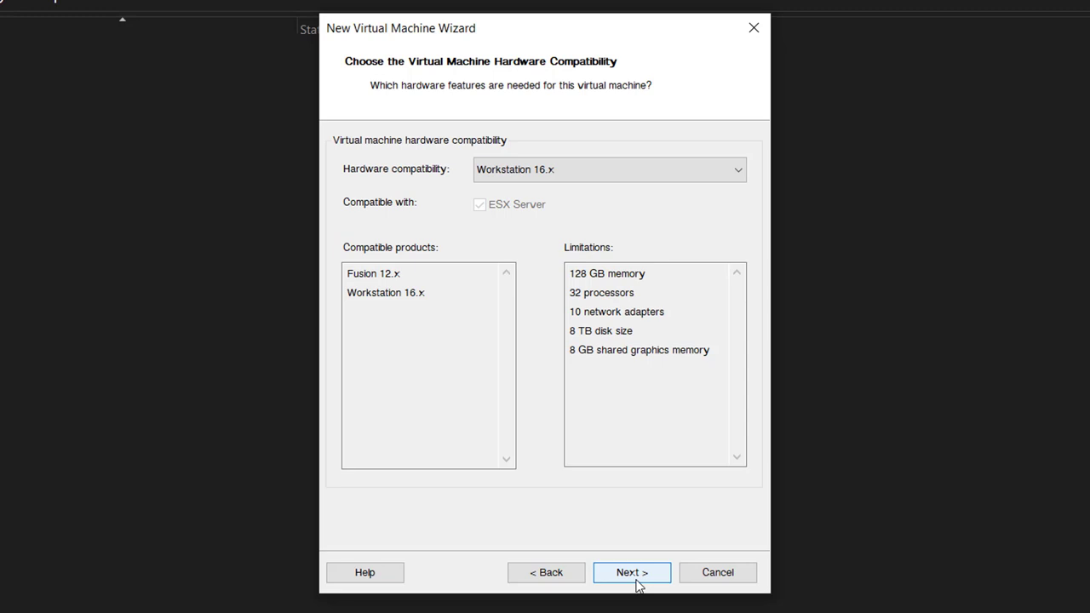
pyautogui.click(637, 579)
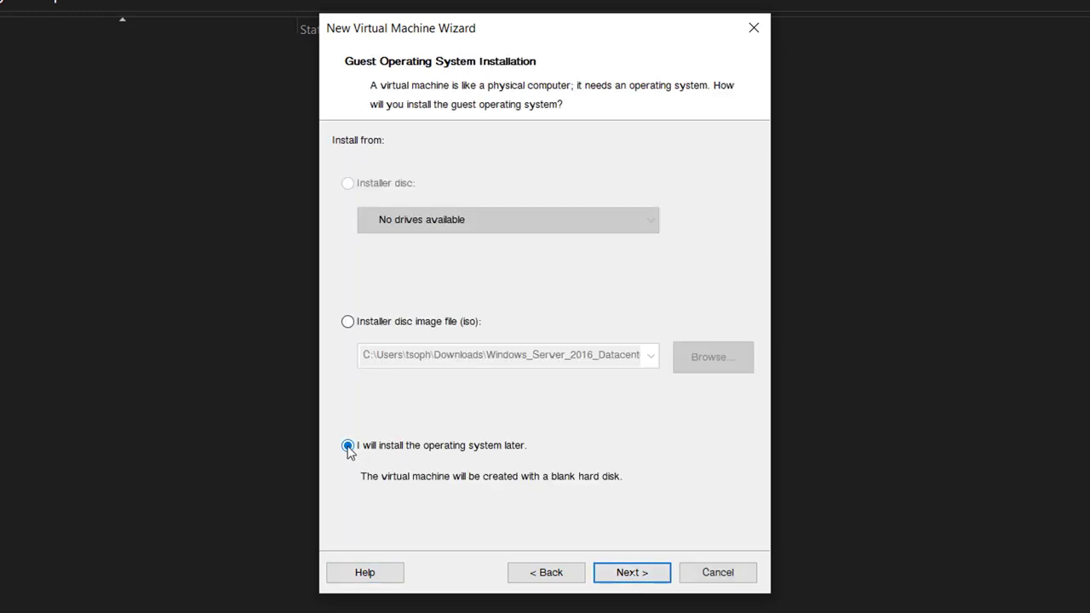
pyautogui.click(642, 578)
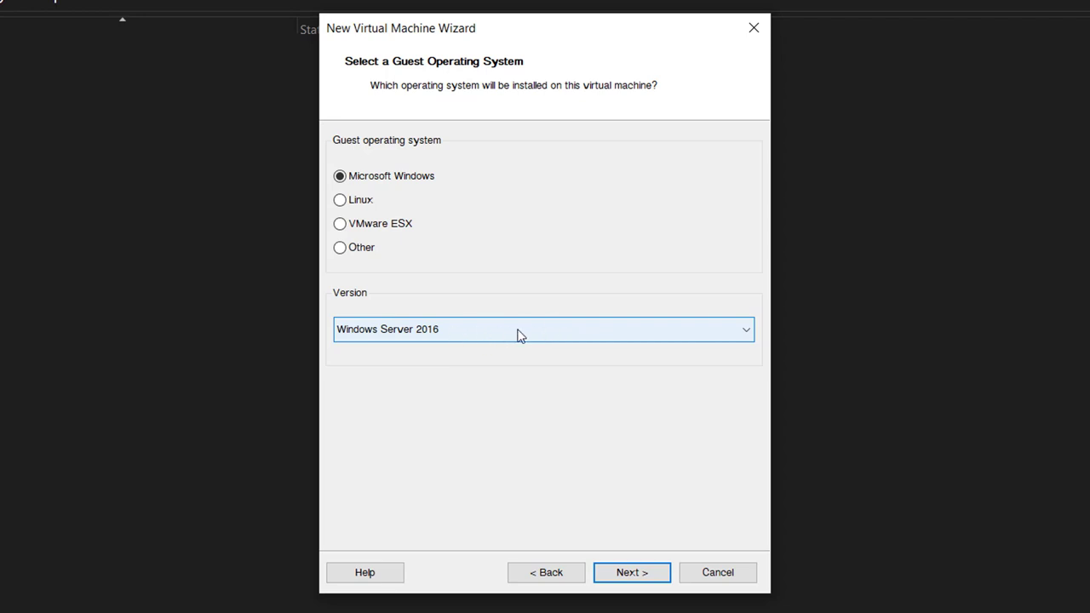
pyautogui.click(630, 573)
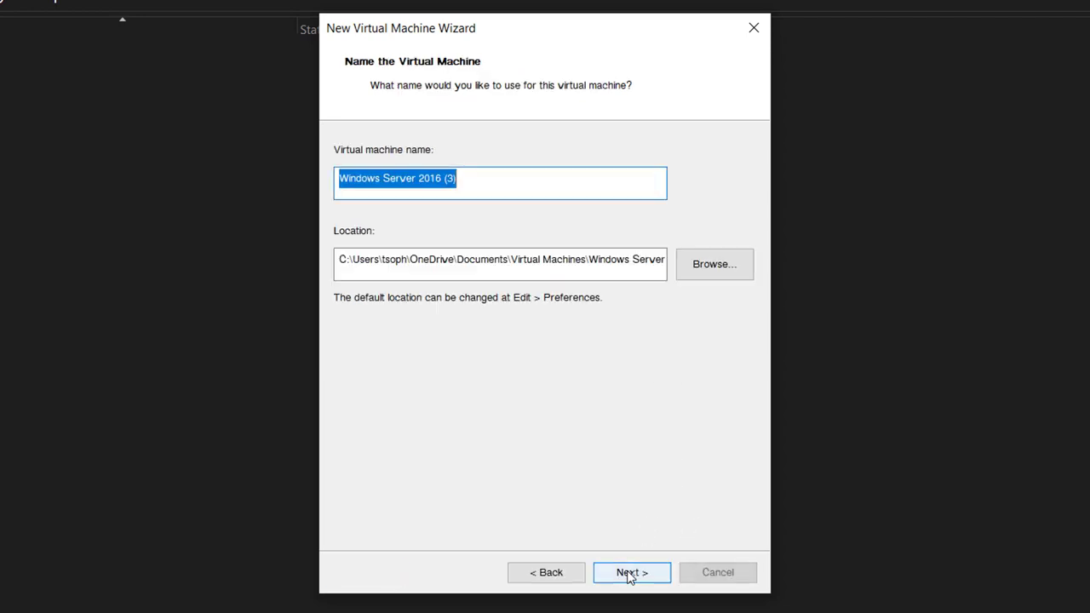
# Remove the ' (3)' suffix so the VM is named Windows Server 2016.
pyautogui.click(435, 183)
pyautogui.click(474, 180)
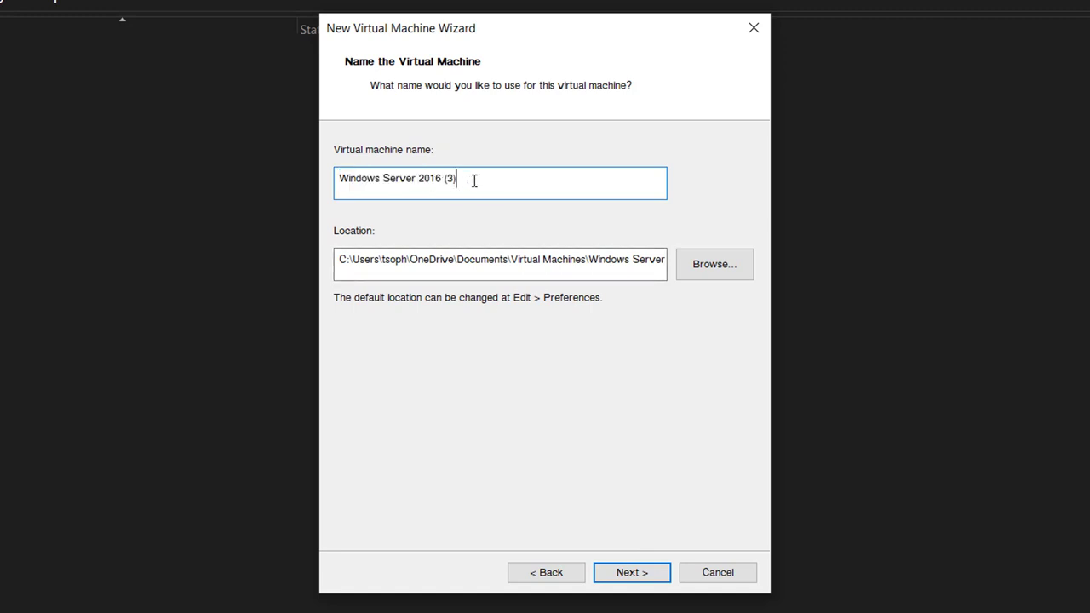
pyautogui.moveTo(457, 184); pyautogui.dragTo(444, 184)
pyautogui.press('BackSpace')
# Set the VM location to C:\Win Server and continue to the firmware page.
pyautogui.click(724, 271)
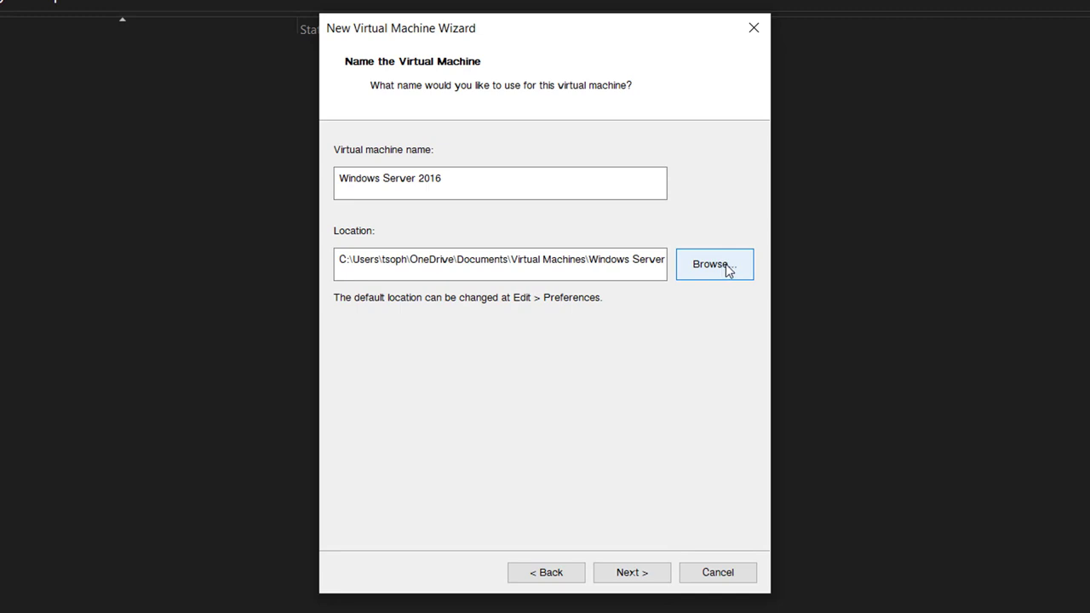
pyautogui.click(726, 269)
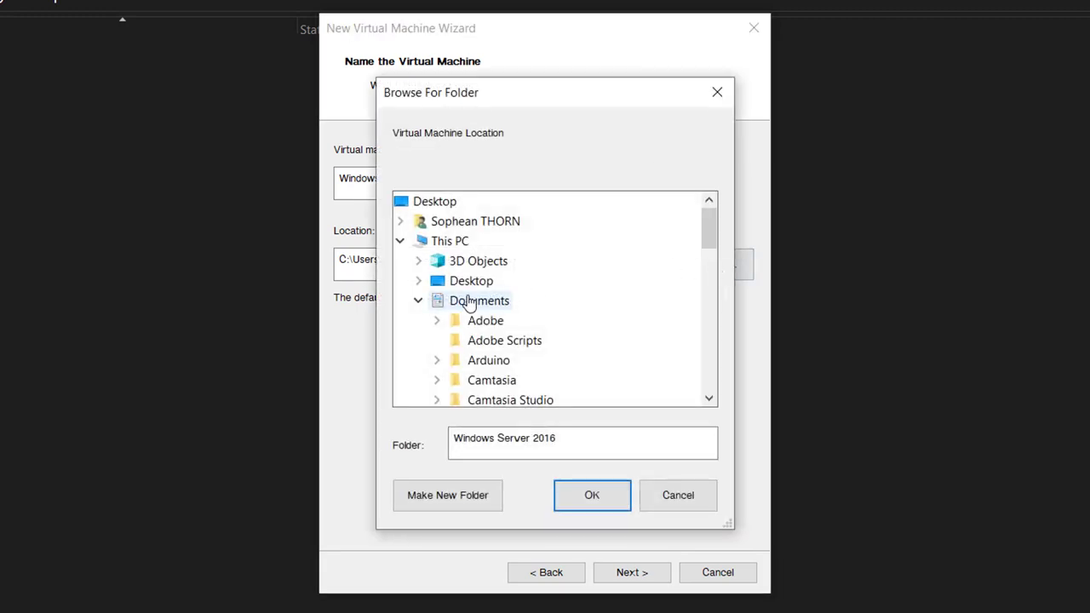
pyautogui.scroll(-7, 470, 305)
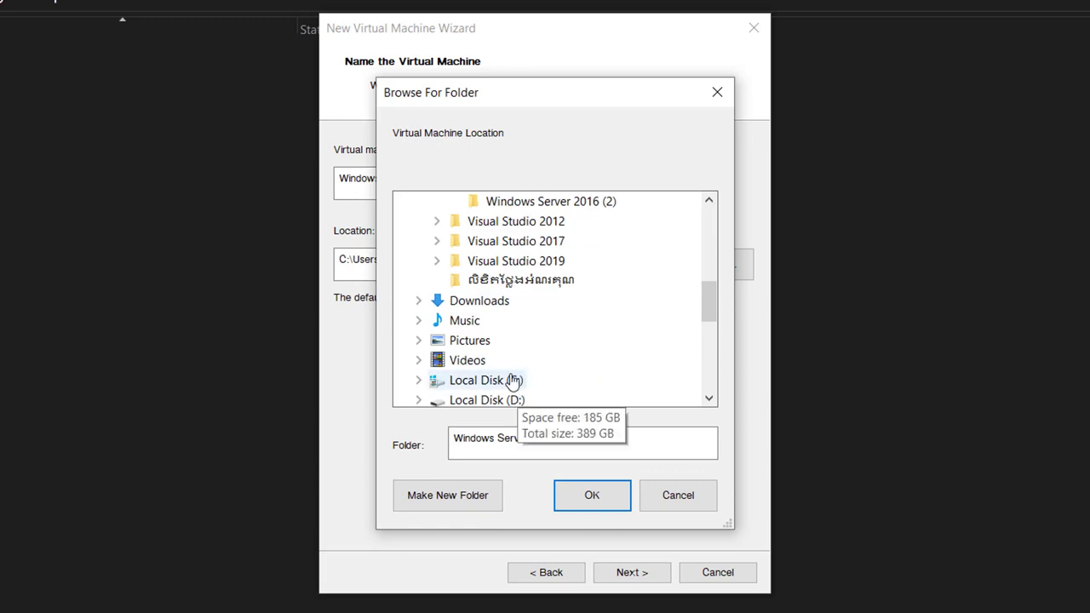
pyautogui.click(512, 380)
pyautogui.scroll(-1, 575, 329)
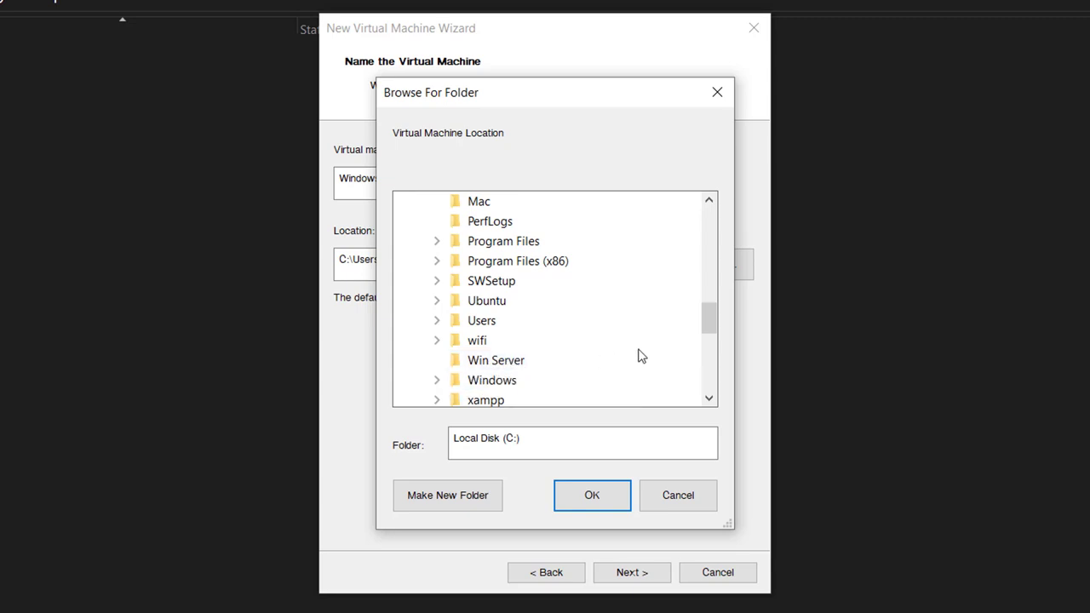
pyautogui.click(483, 364)
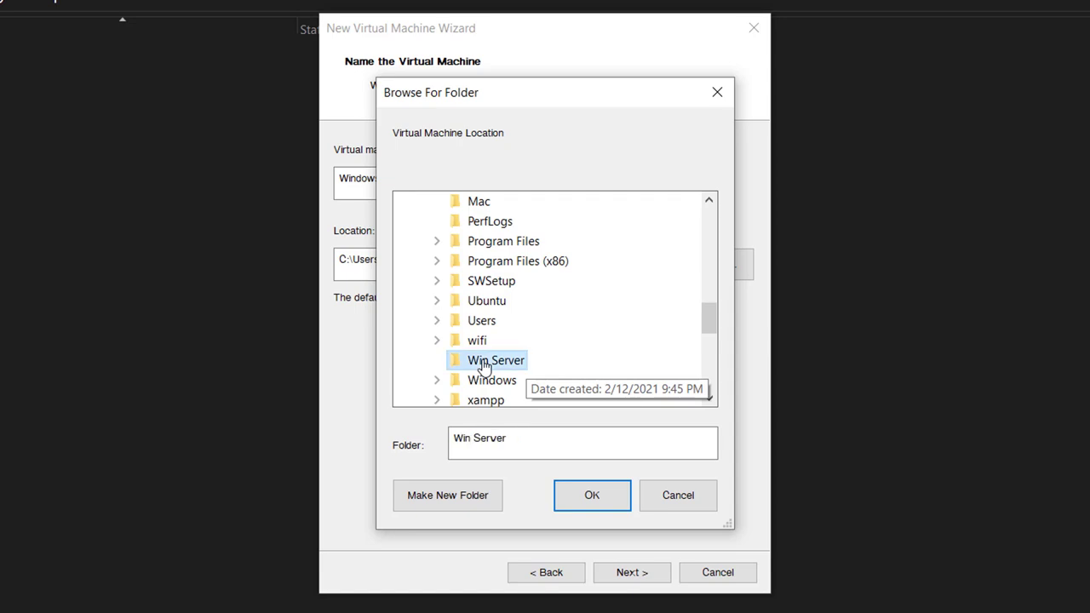
pyautogui.click(599, 495)
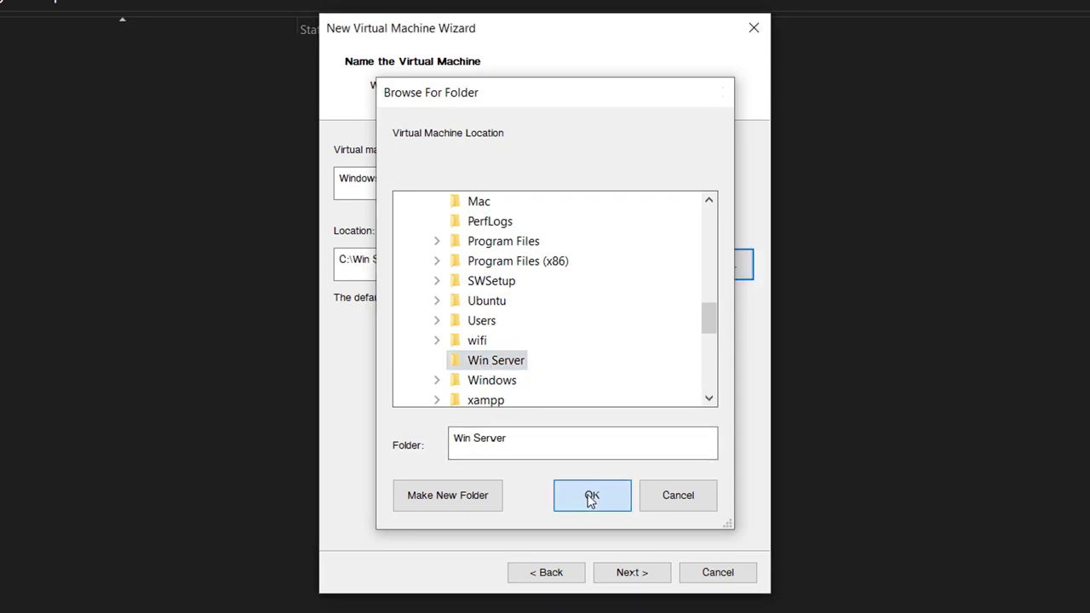
pyautogui.click(622, 578)
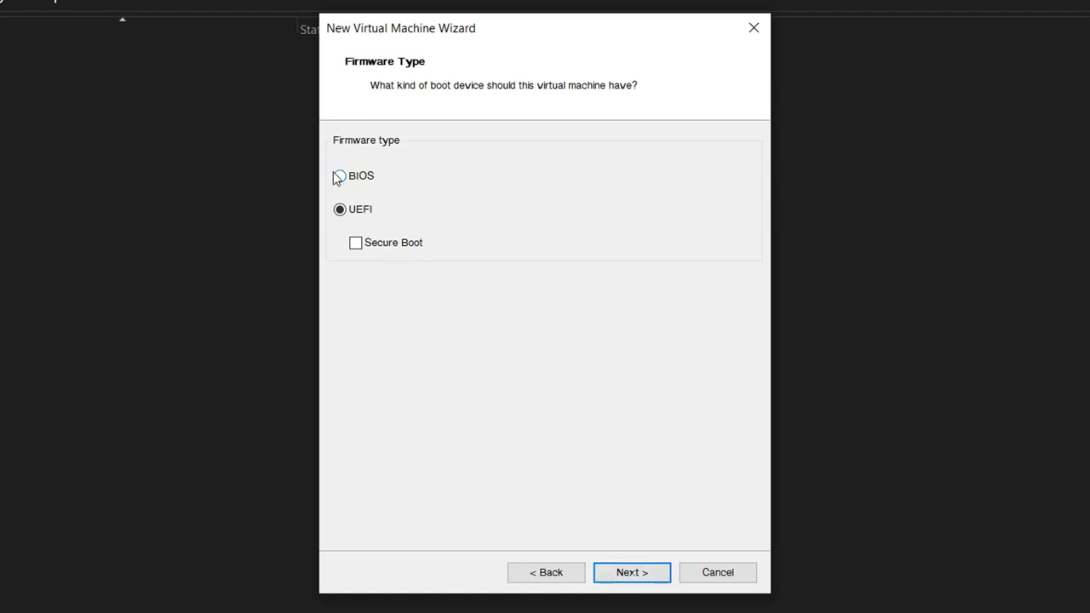
# Choose BIOS firmware and set 2 processors with 2 cores each, 4 cores total.
pyautogui.click(342, 177)
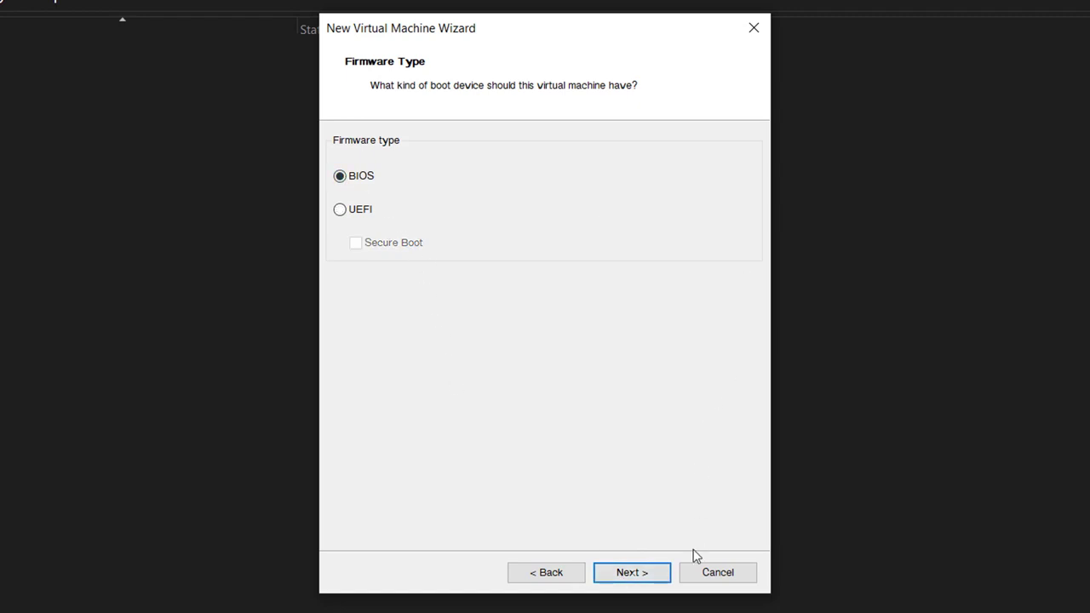
pyautogui.click(639, 576)
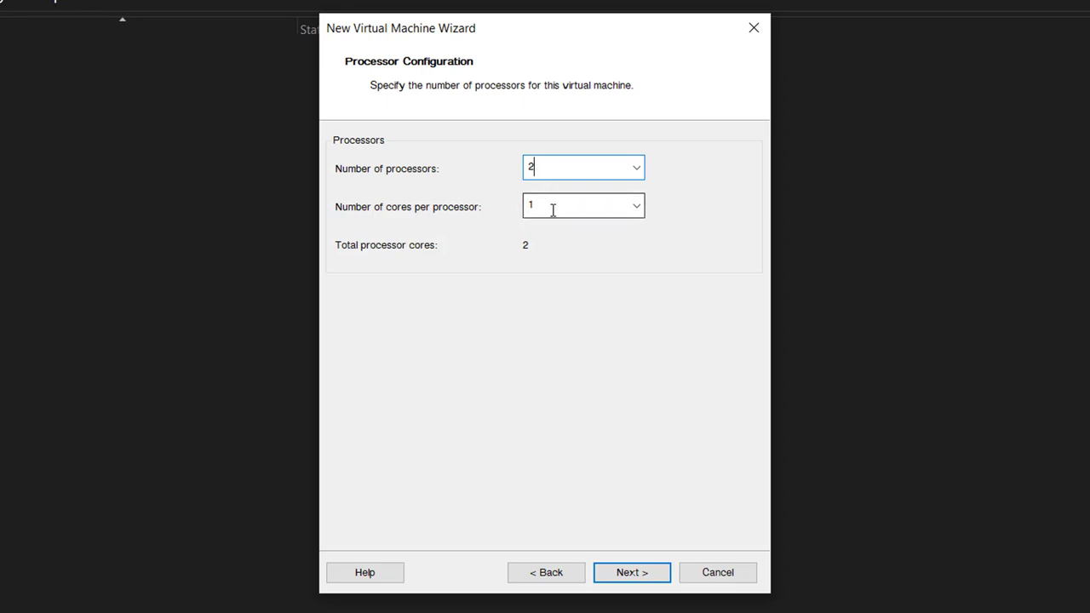
pyautogui.press('Tab')
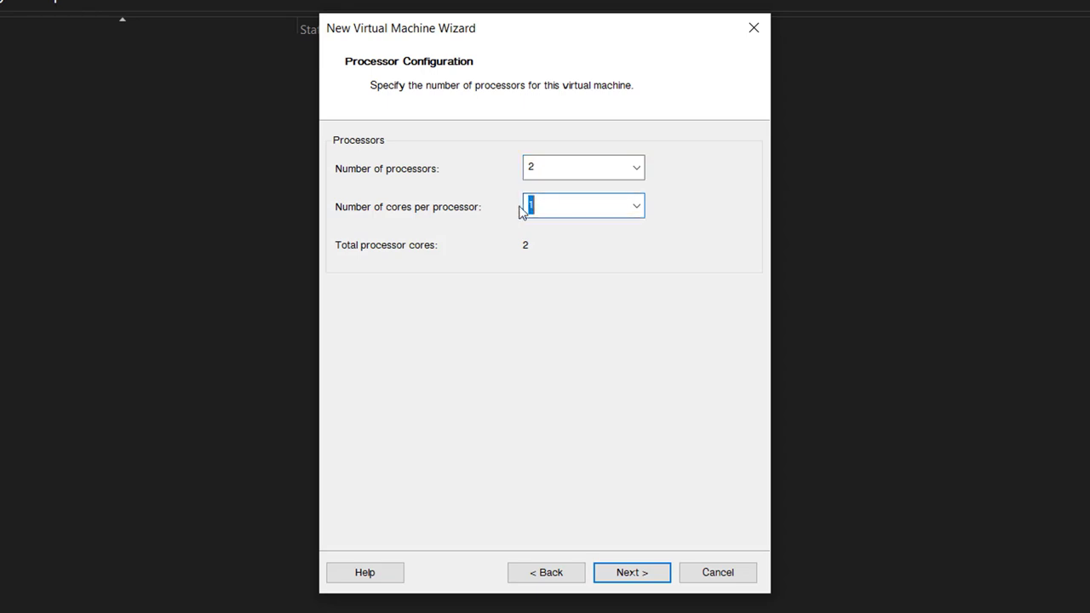
pyautogui.write('2')
pyautogui.click(626, 572)
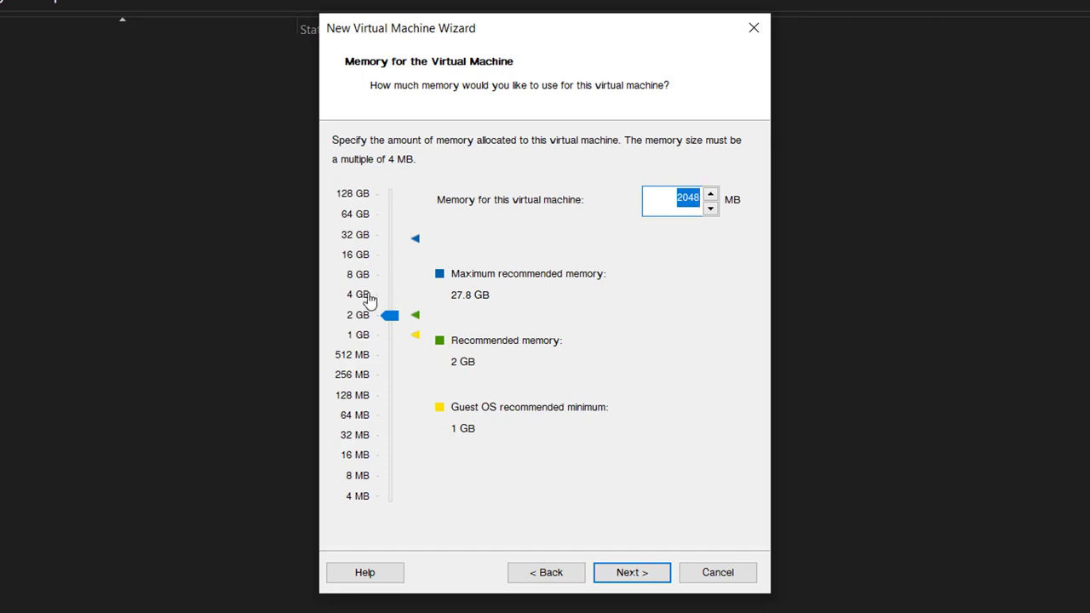
# Set memory to 4 GB (4096 MB), keeping NAT networking and the default I/O controller.
pyautogui.click(370, 298)
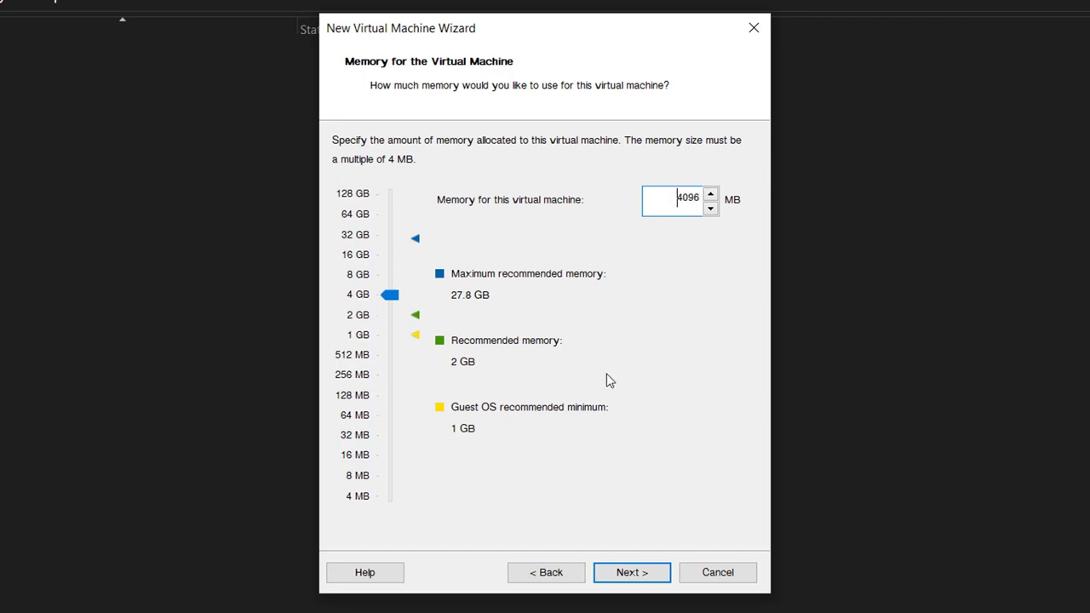
pyautogui.click(635, 572)
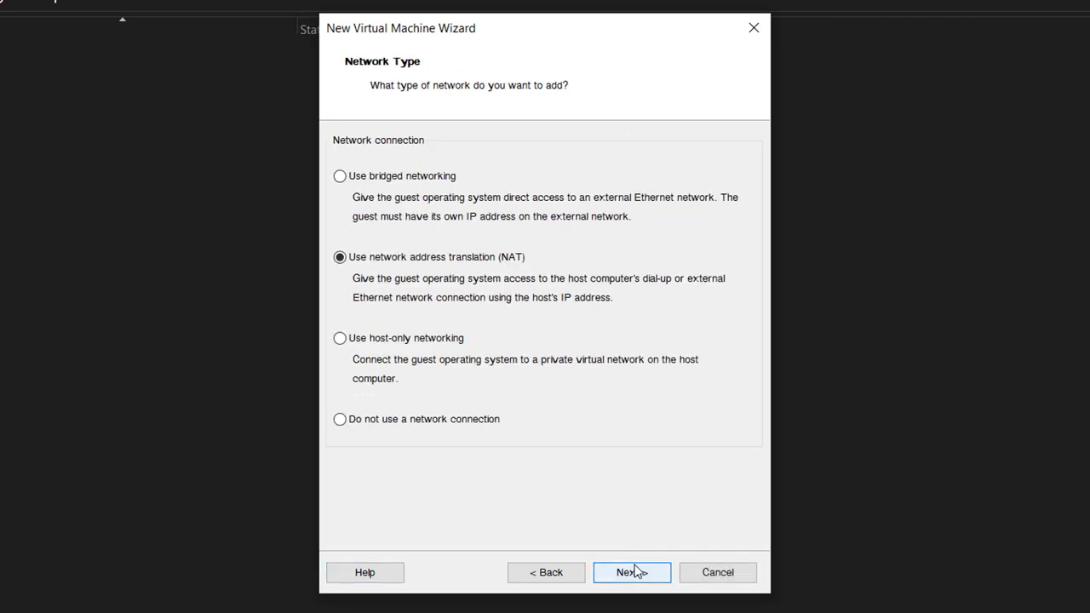
pyautogui.click(635, 572)
pyautogui.click(635, 573)
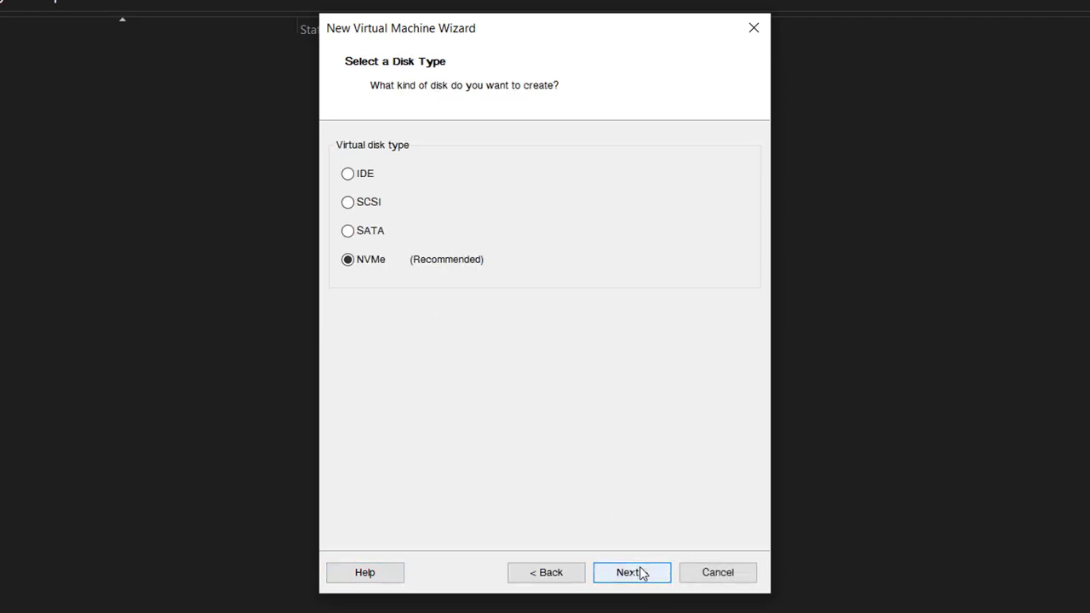
# Create a new 60 GB NVMe virtual disk split into files, named Windows Server 2016.vmdk.
pyautogui.click(639, 575)
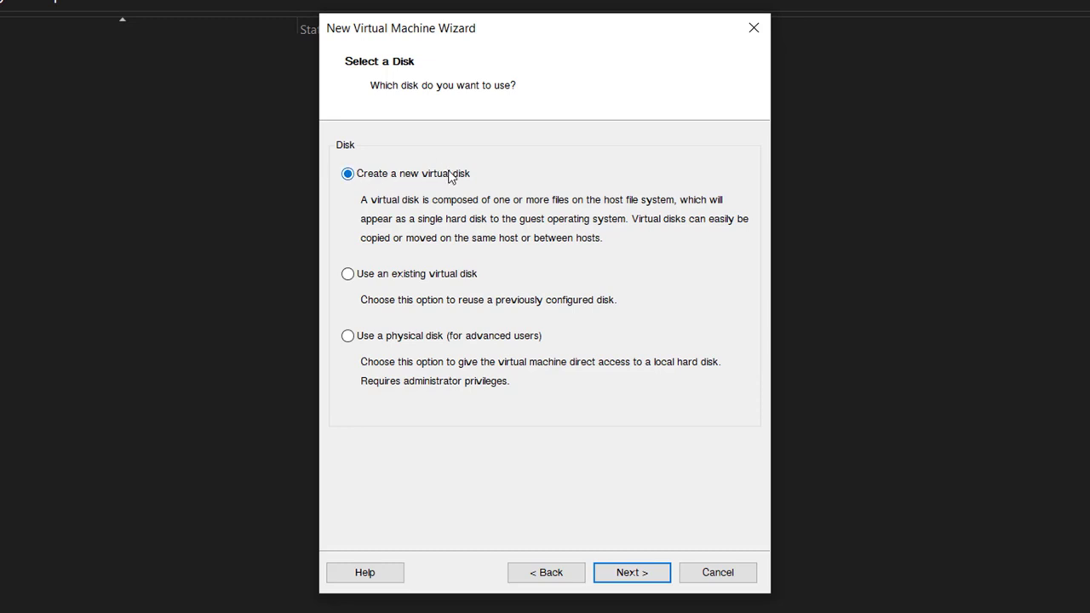
pyautogui.click(645, 576)
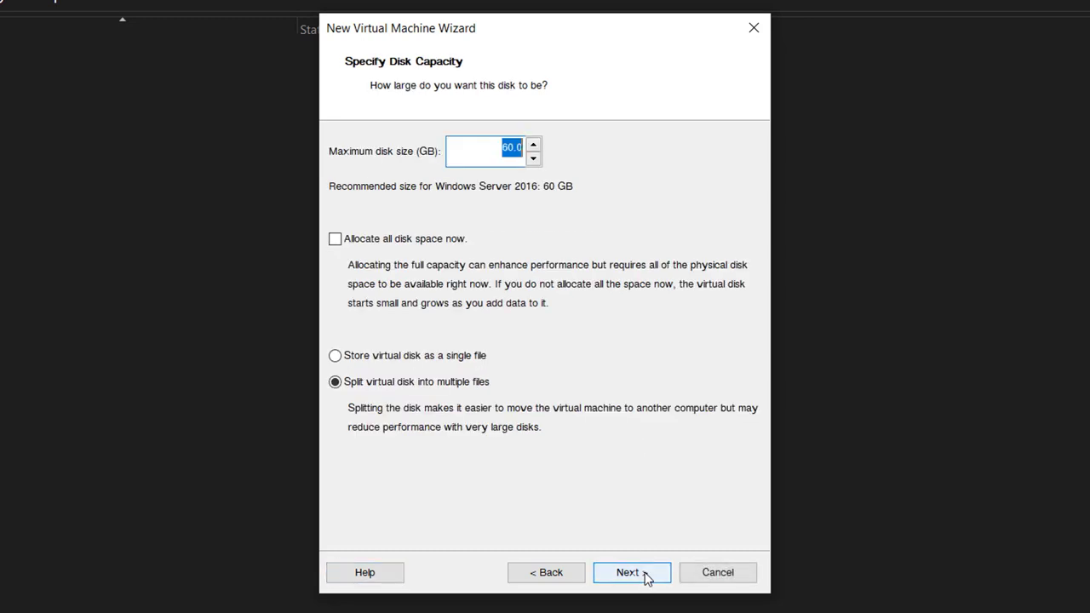
pyautogui.click(499, 150)
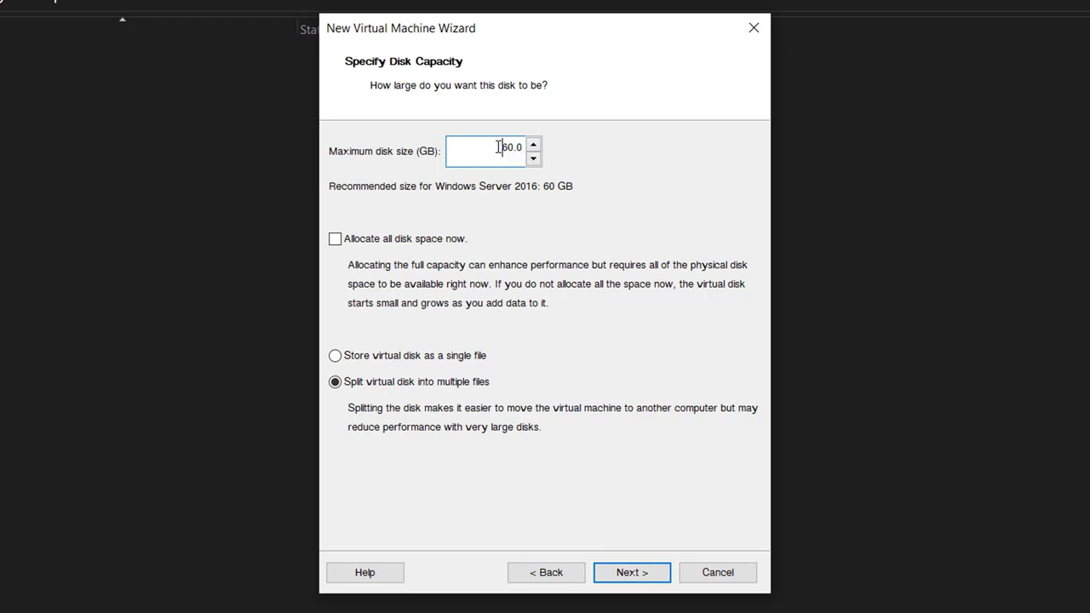
pyautogui.click(631, 573)
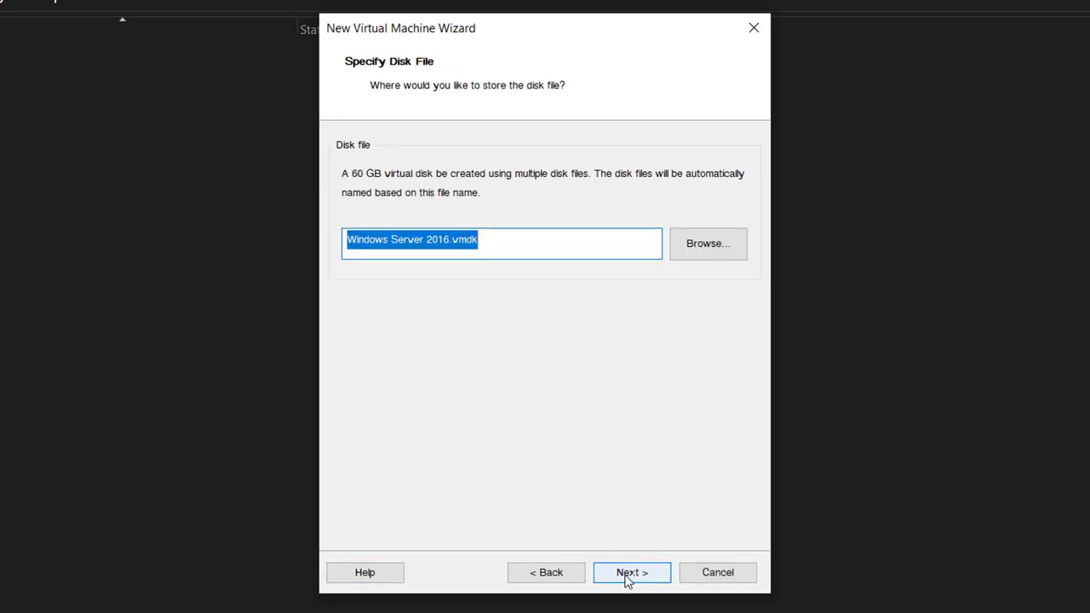
pyautogui.click(627, 578)
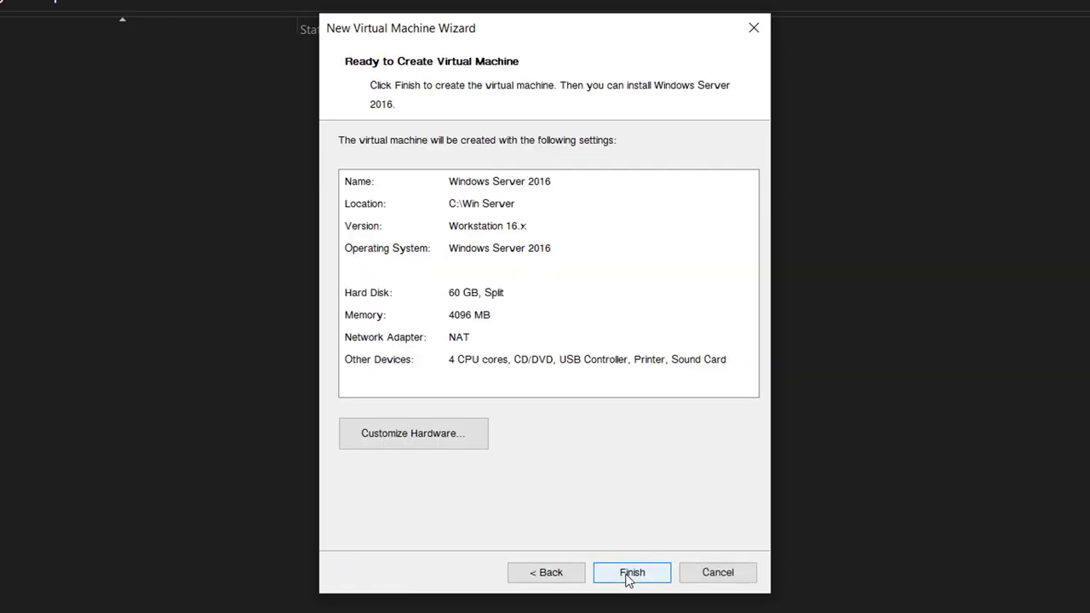
# Point the New CD/DVD drive at the Windows Server 2016 Datacenter evaluation ISO in Downloads.
pyautogui.click(401, 440)
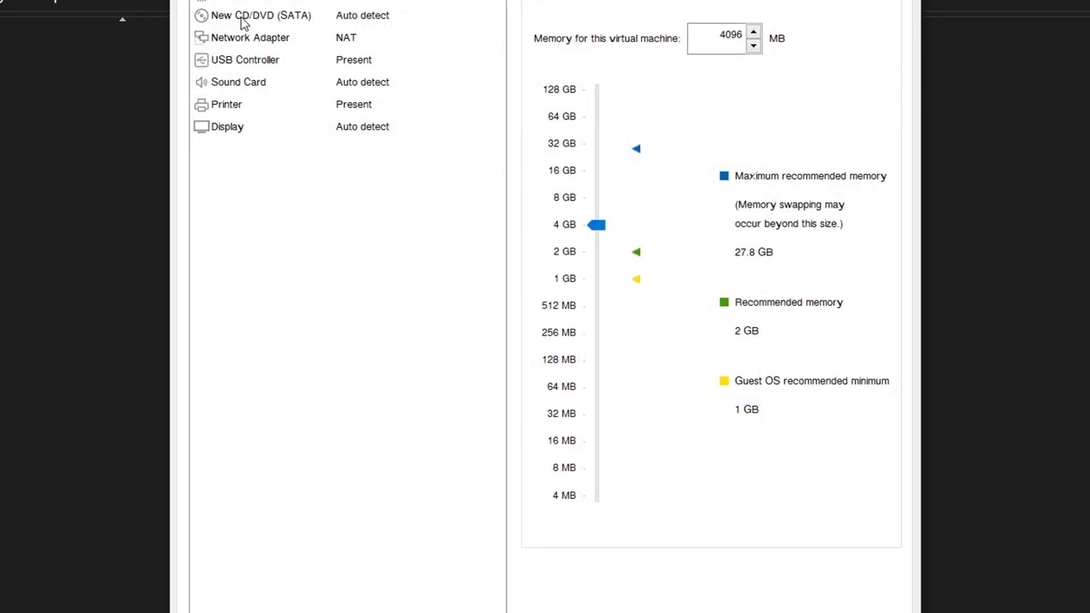
pyautogui.click(243, 17)
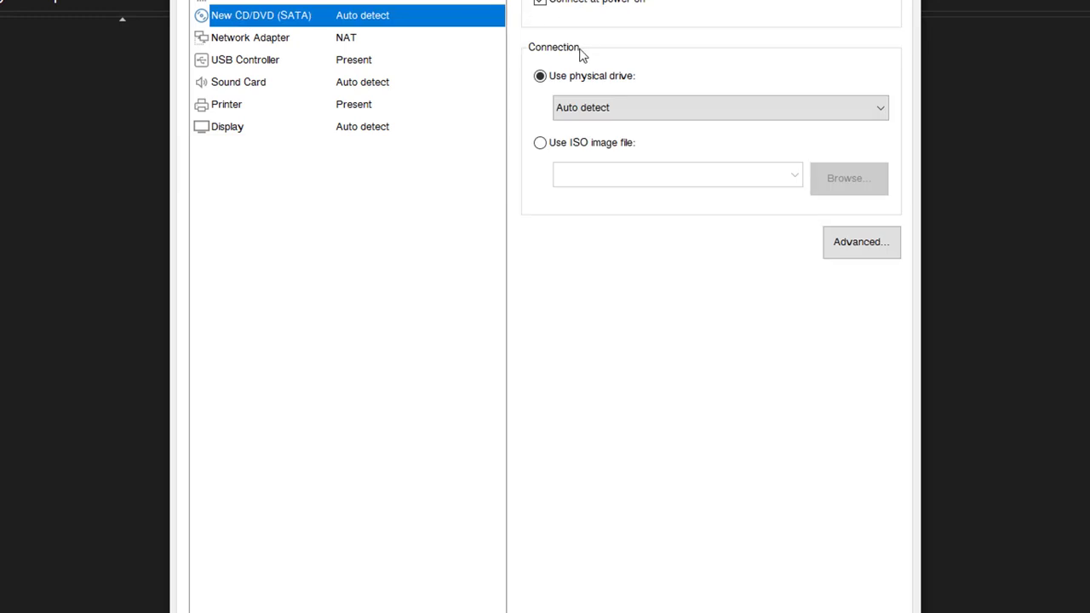
pyautogui.click(541, 144)
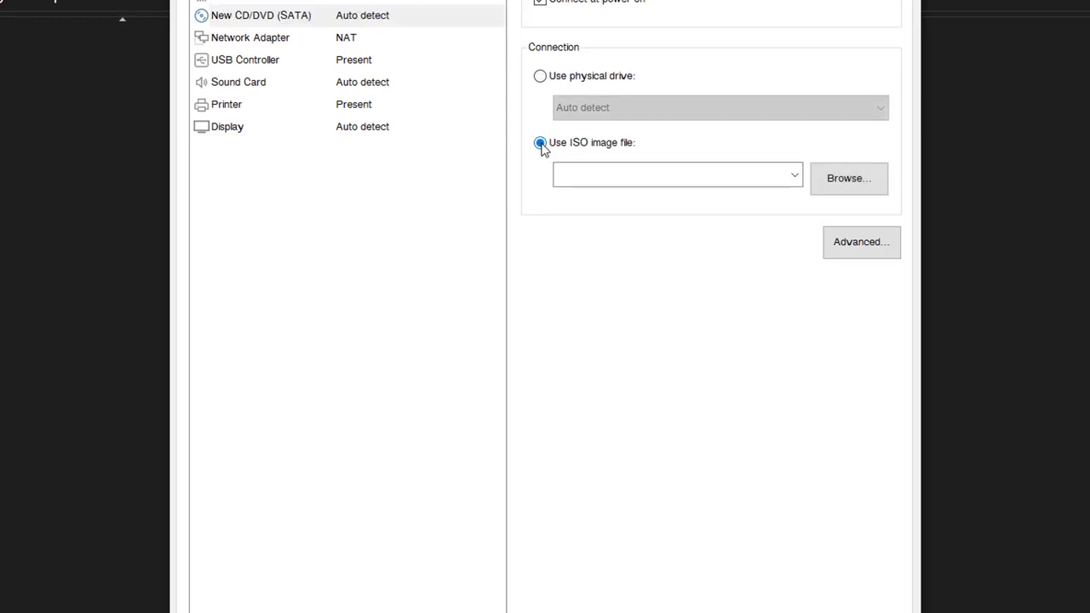
pyautogui.click(849, 185)
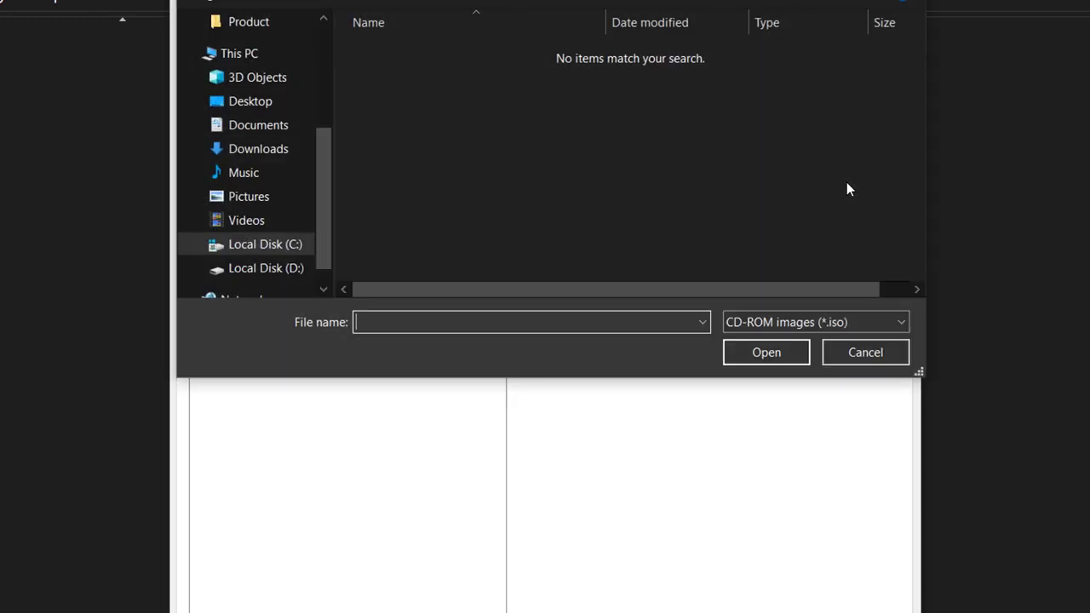
pyautogui.click(264, 150)
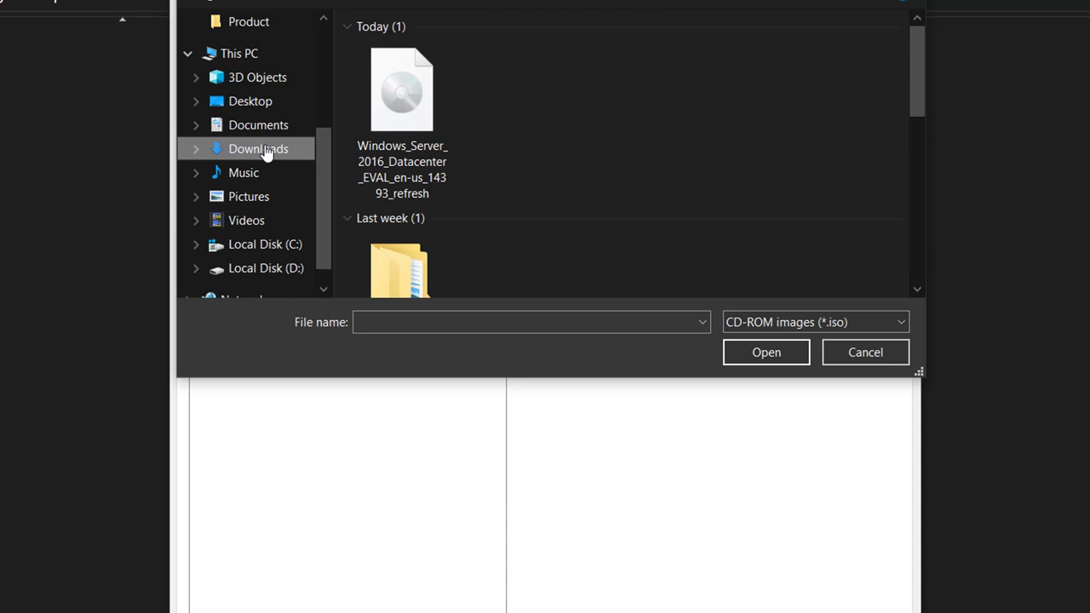
pyautogui.doubleClick(400, 104)
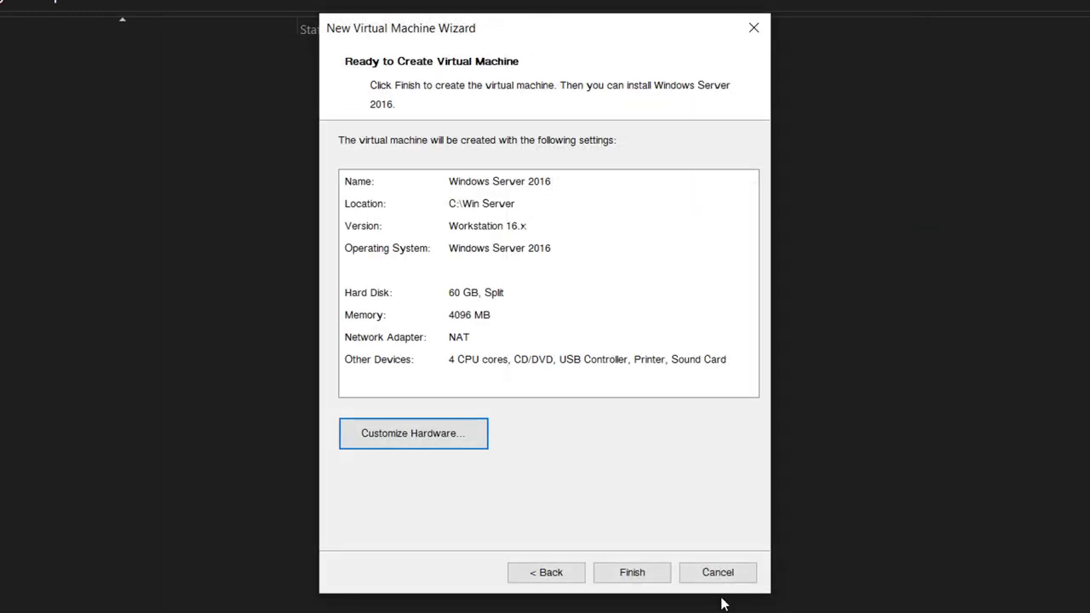
# Create and power on the VM, then start Windows Setup with English (United States) defaults.
pyautogui.click(634, 574)
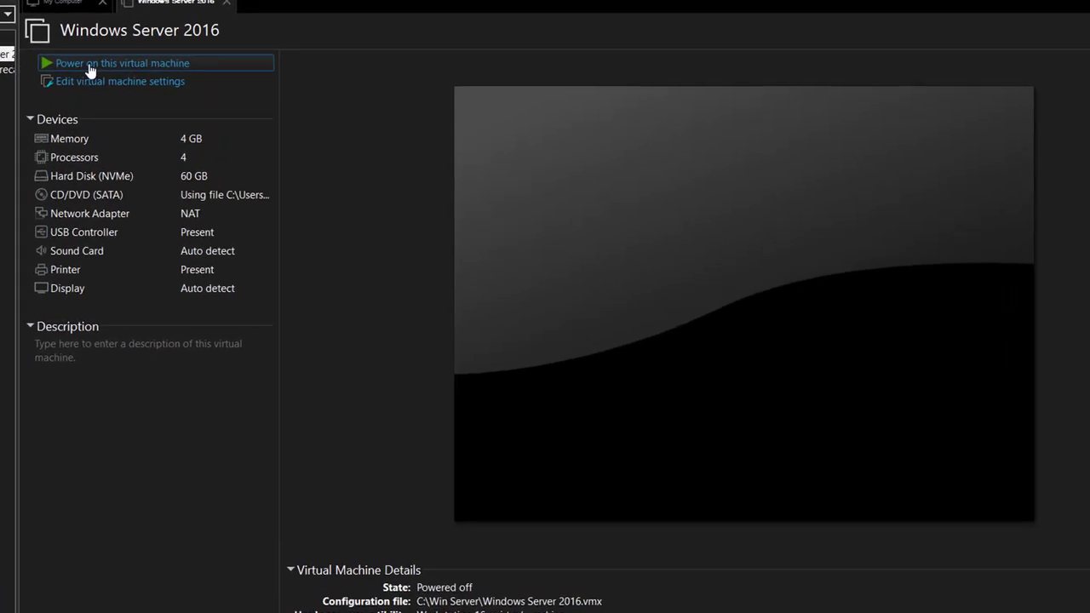
pyautogui.click(91, 63)
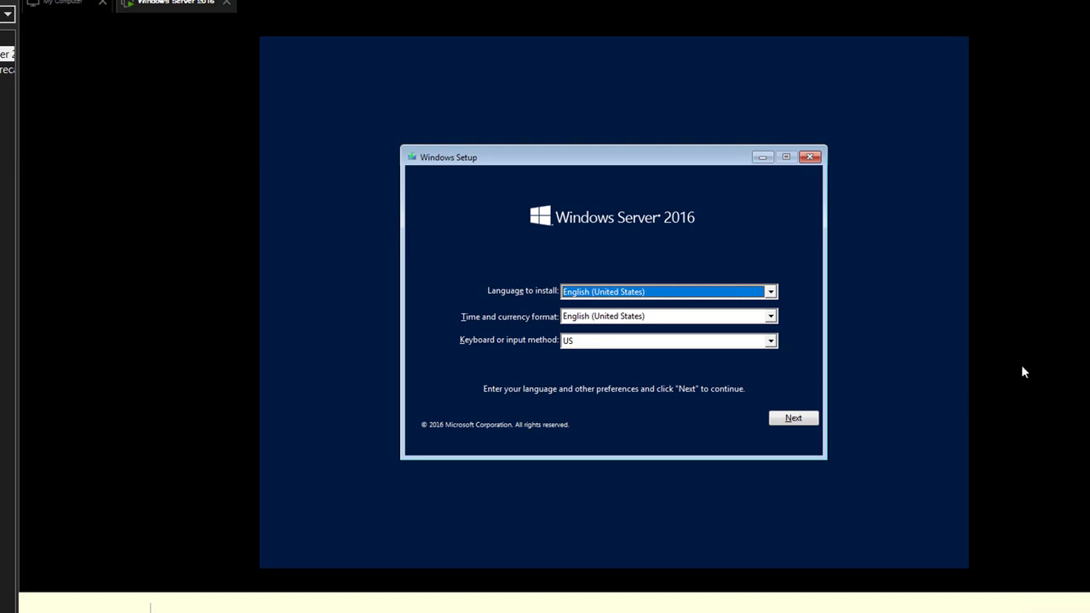
pyautogui.click(794, 419)
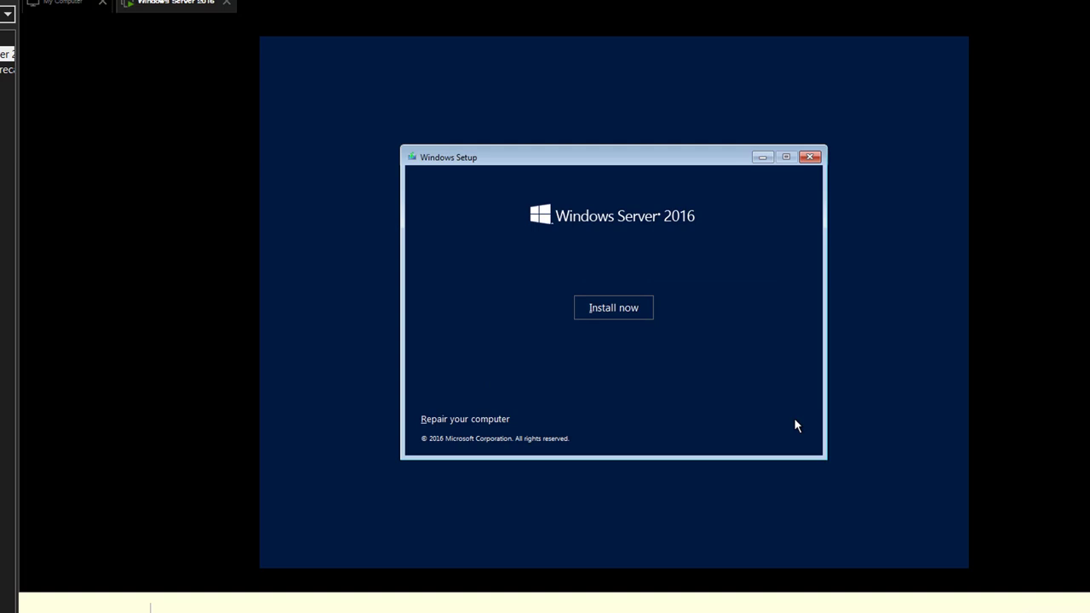
pyautogui.click(601, 314)
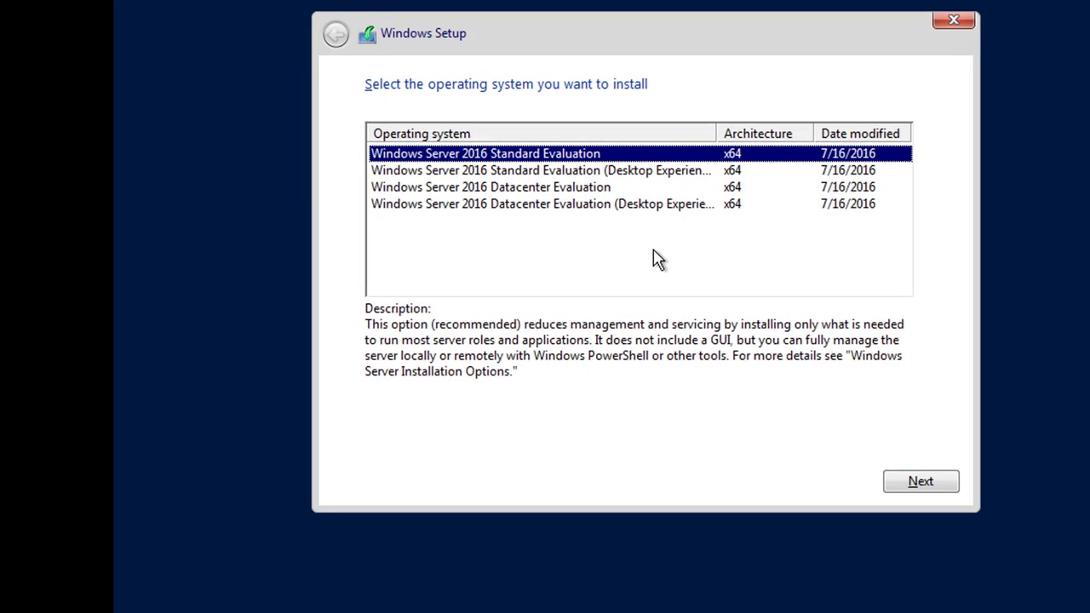
# Select Standard Evaluation (Desktop Experience) and accept the license terms.
pyautogui.click(484, 171)
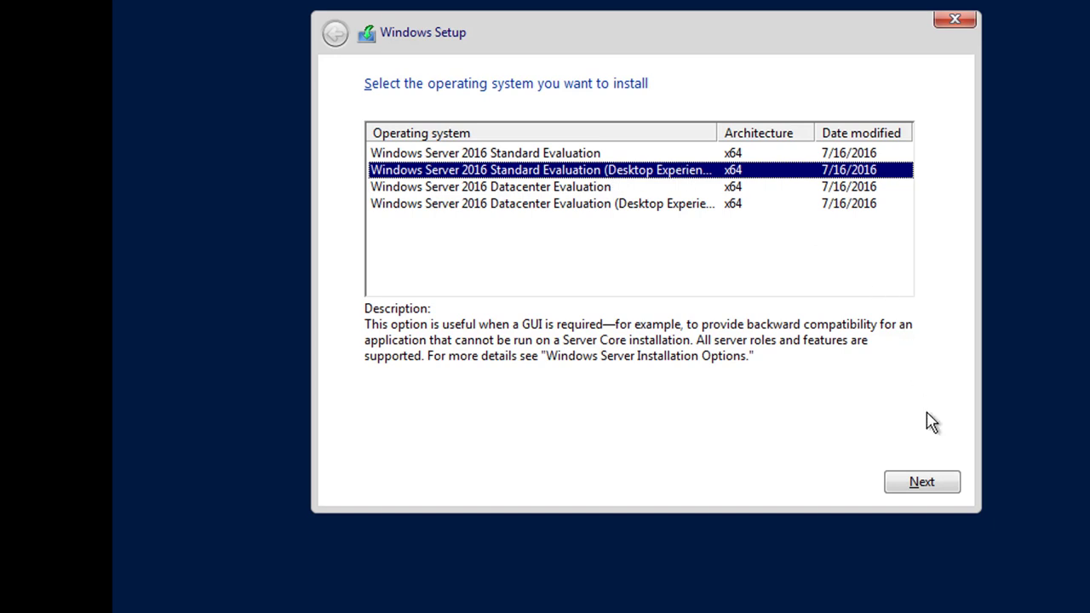
pyautogui.click(918, 483)
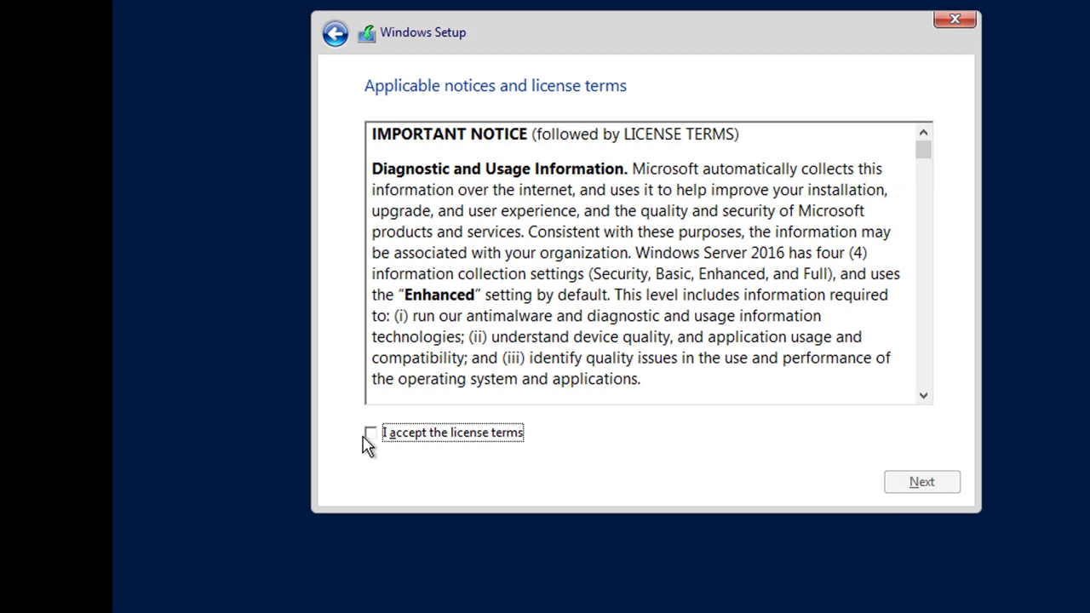
pyautogui.click(373, 435)
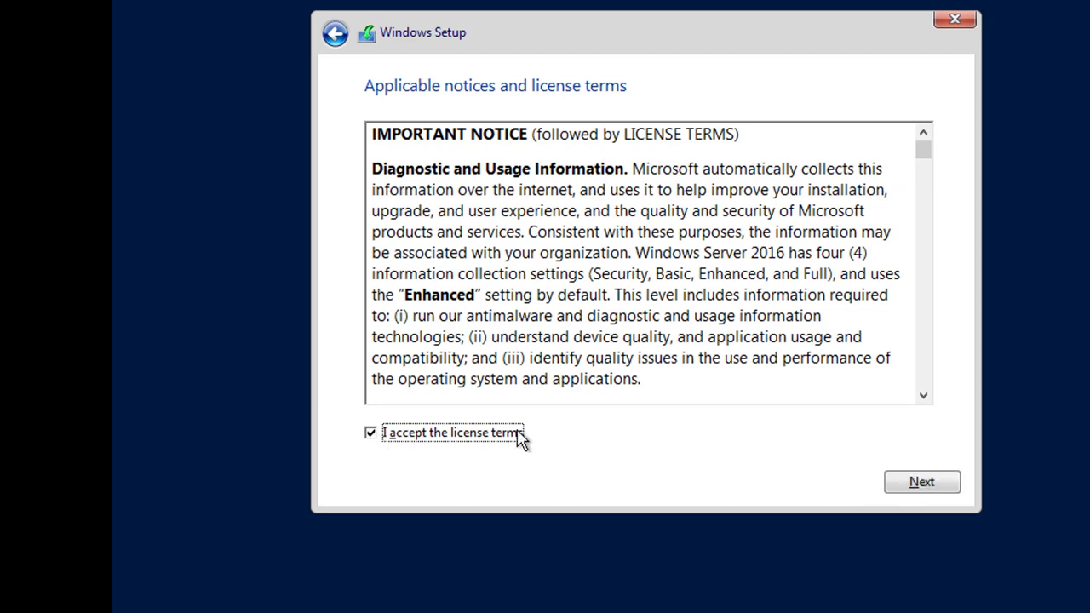
pyautogui.click(919, 491)
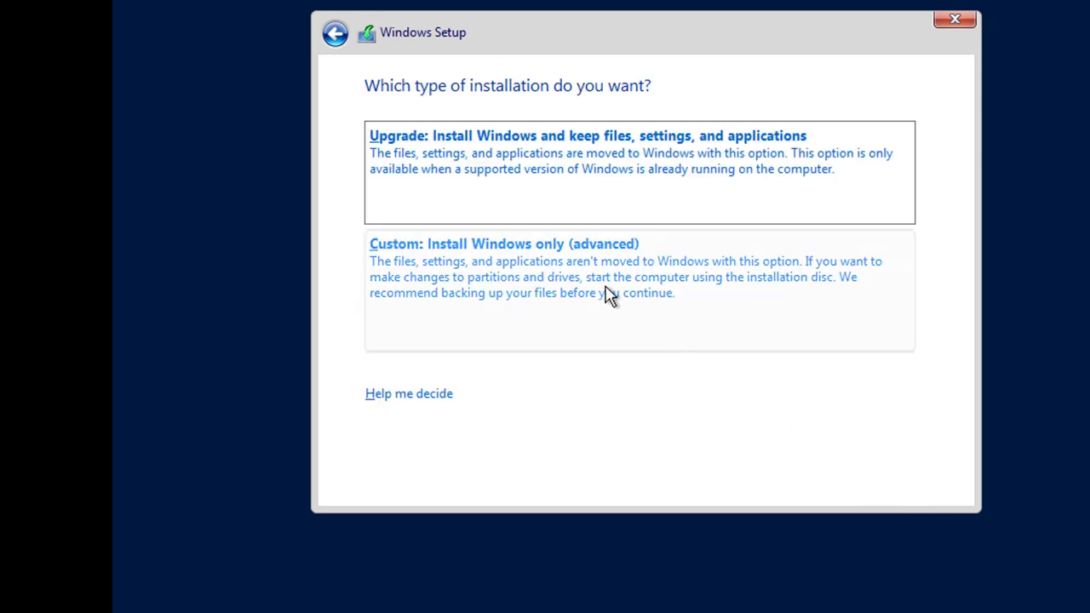
# Do a custom install, creating a new partition on Drive 0 and installing to Partition 2.
pyautogui.click(608, 294)
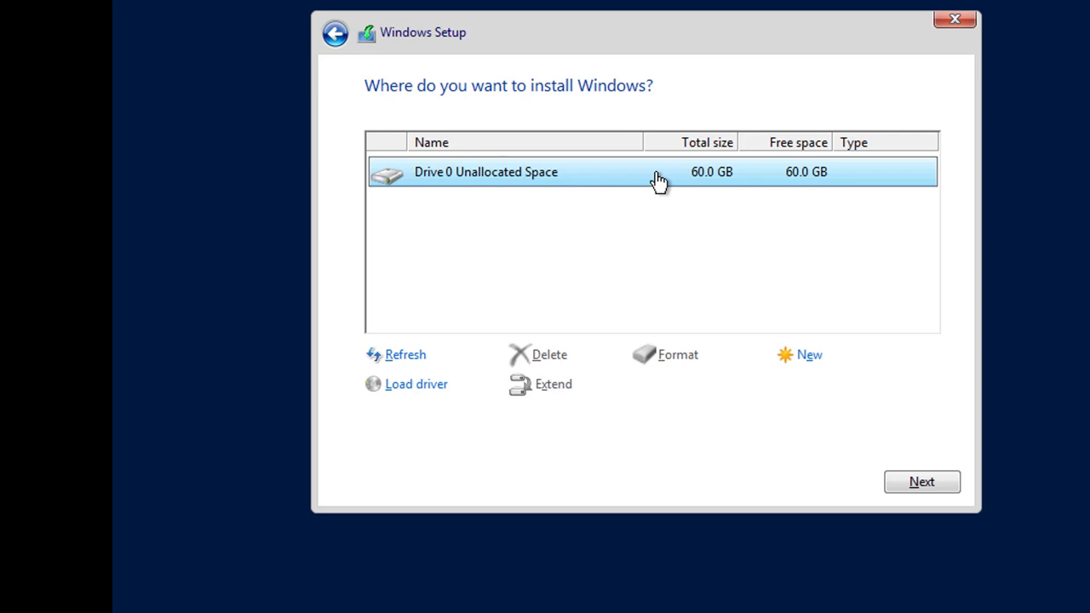
pyautogui.click(791, 368)
pyautogui.click(850, 390)
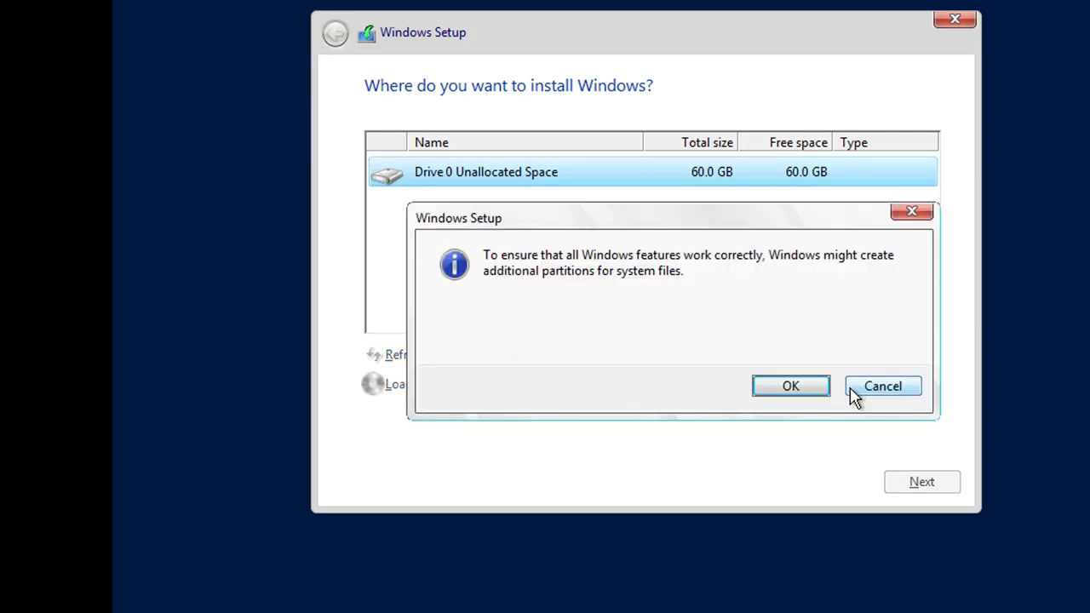
pyautogui.click(791, 387)
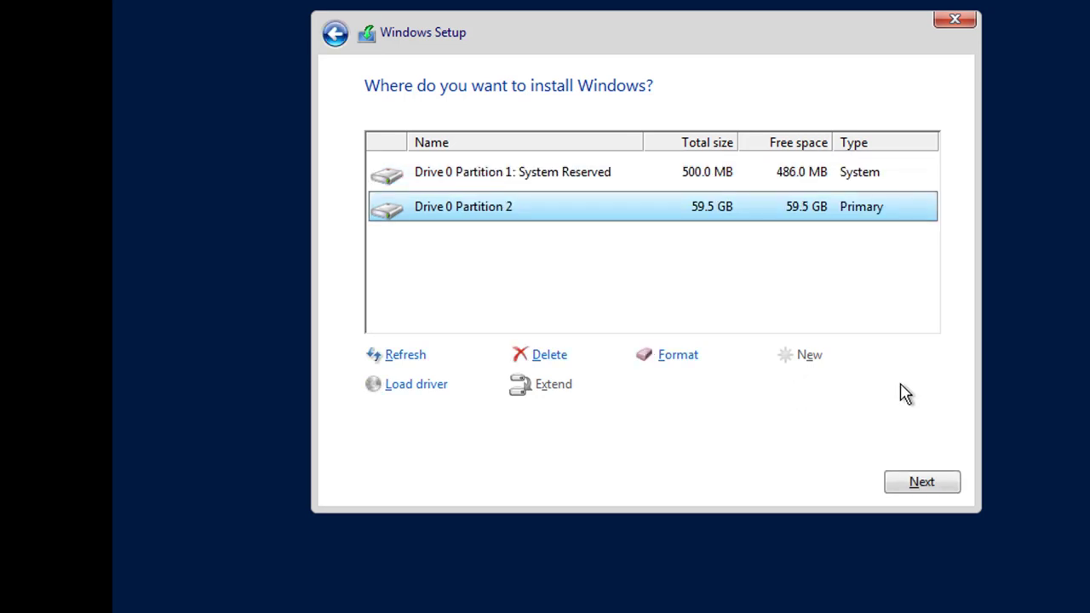
pyautogui.click(923, 485)
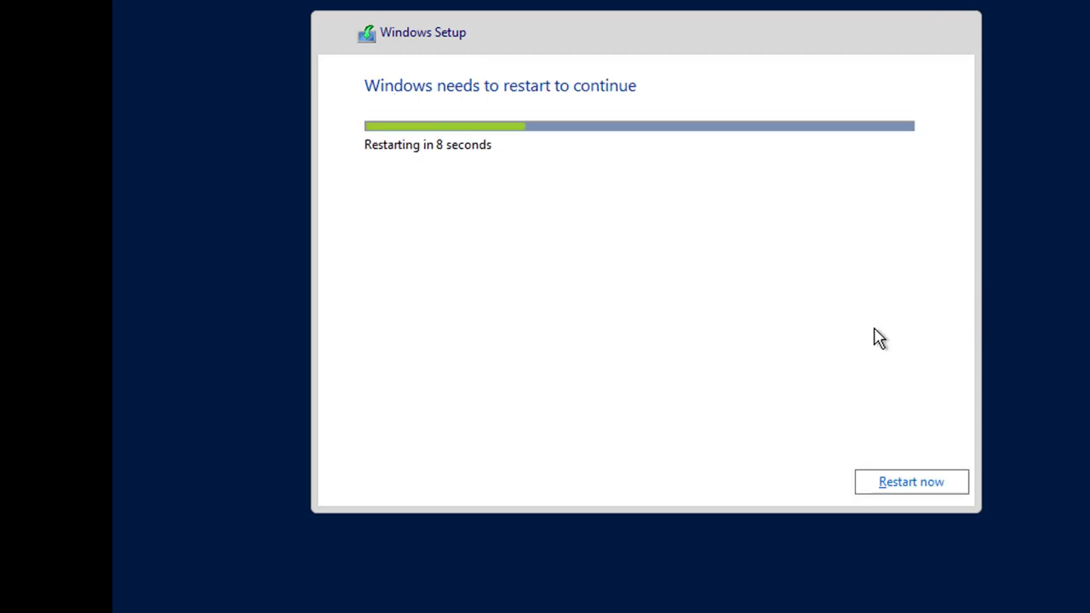
# Restart the VM immediately from the Windows needs to restart dialog.
pyautogui.click(929, 490)
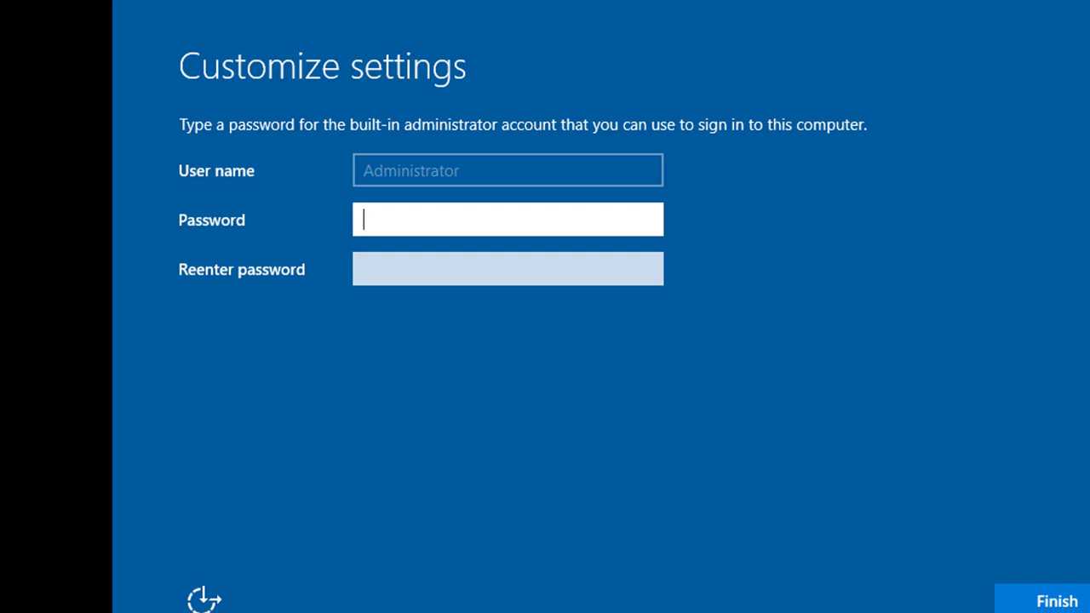
# Enter and confirm the Administrator password, checking both fields, then finish setup.
pyautogui.write('a')
pyautogui.press('BackSpace')
pyautogui.write('abcdefghi')
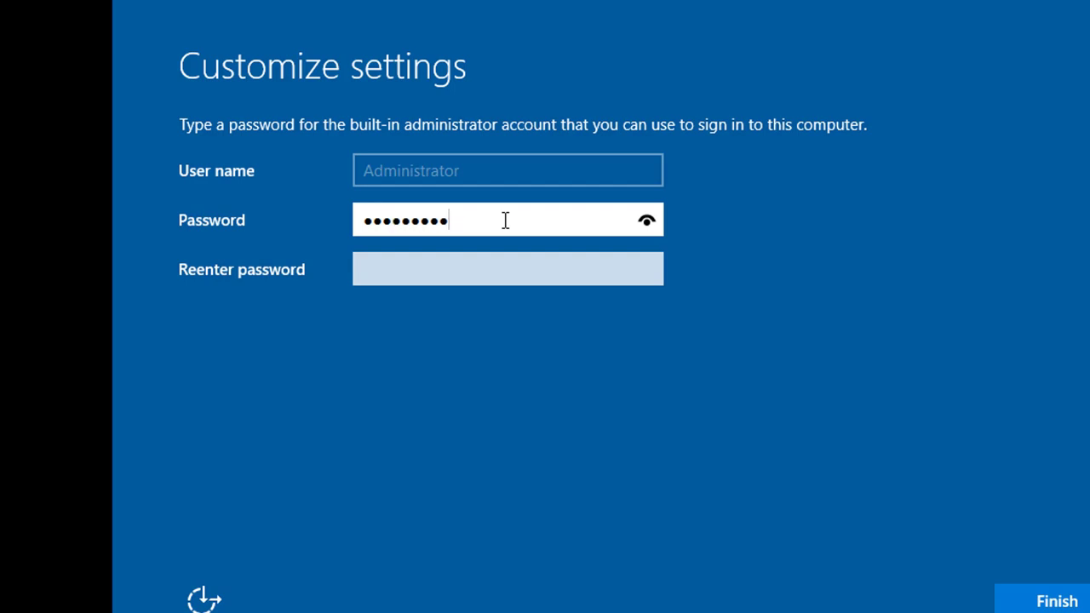
pyautogui.click(647, 221)
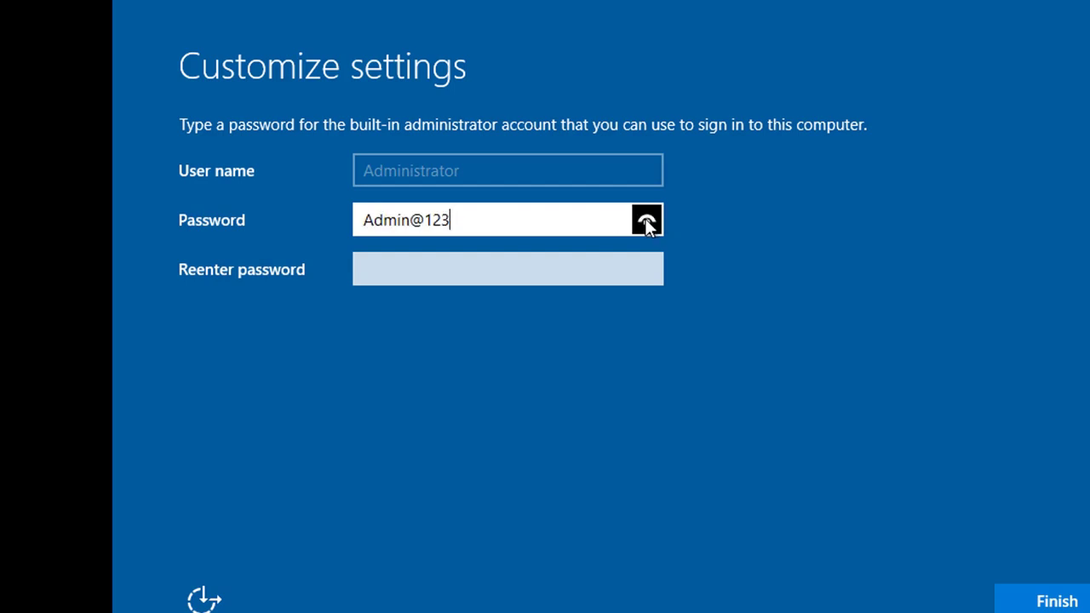
pyautogui.click(525, 259)
pyautogui.write('Admin')
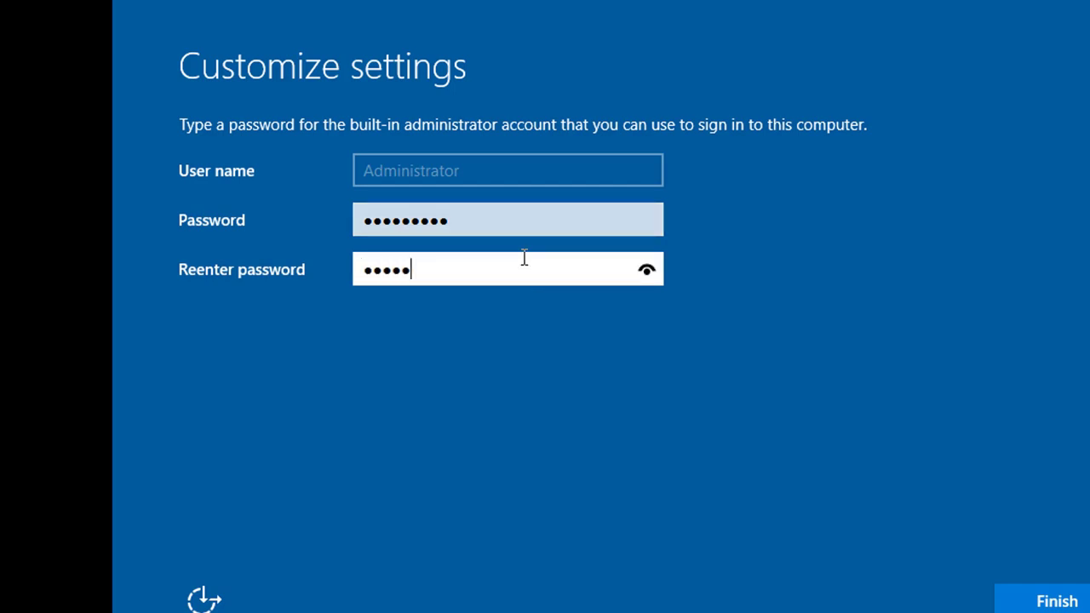
pyautogui.write('@123')
pyautogui.click(649, 274)
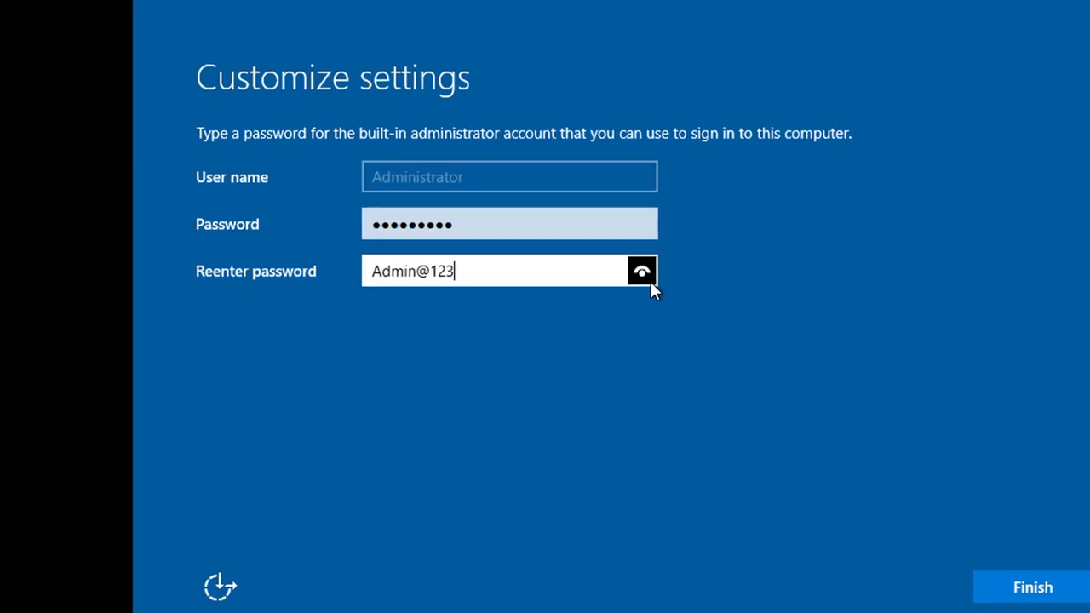
pyautogui.click(1012, 584)
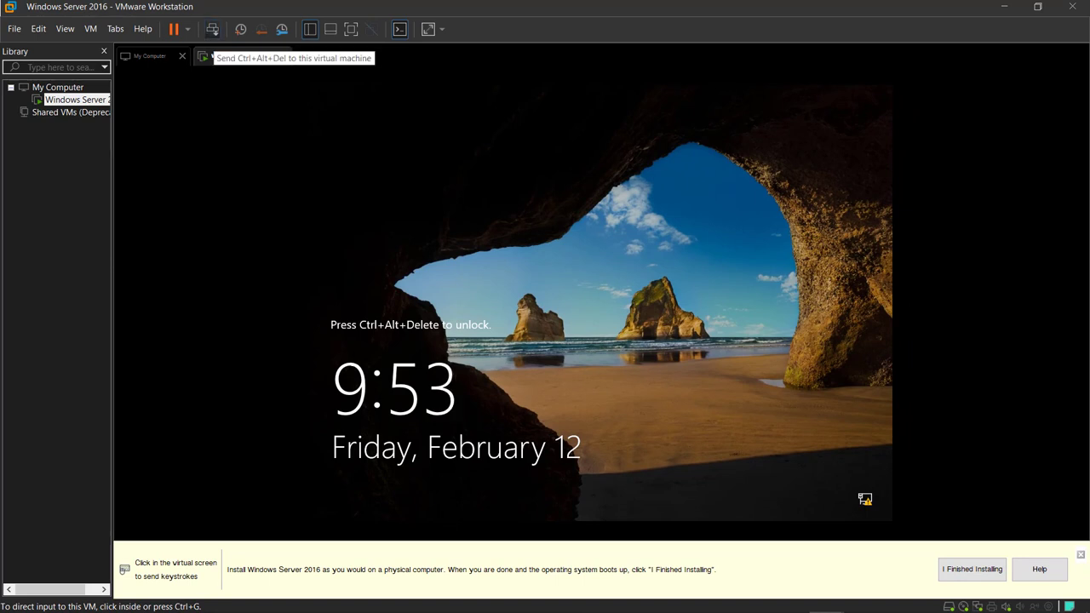
# Send Ctrl+Alt+Del and sign in as Administrator with the account password.
pyautogui.click(212, 29)
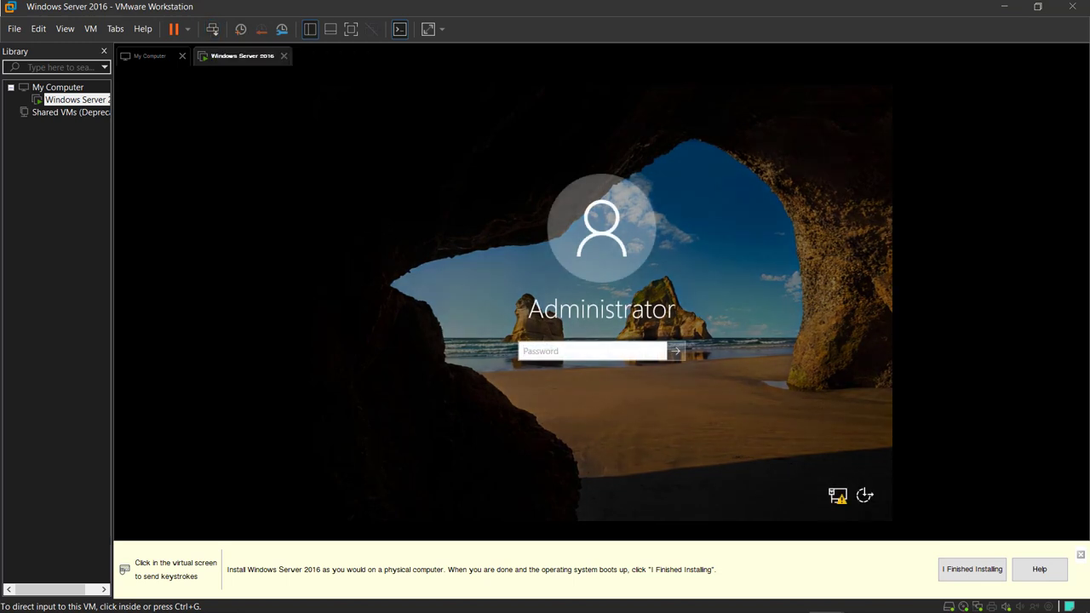
pyautogui.click(542, 350)
pyautogui.write('P')
pyautogui.press('BackSpace')
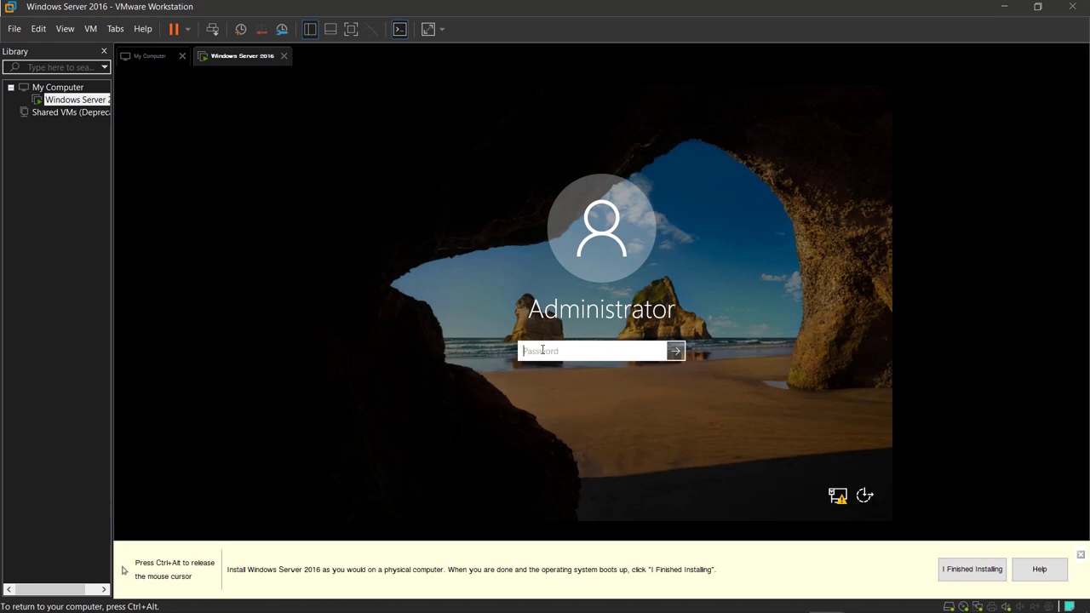
pyautogui.write('Pa$$w0rd!')
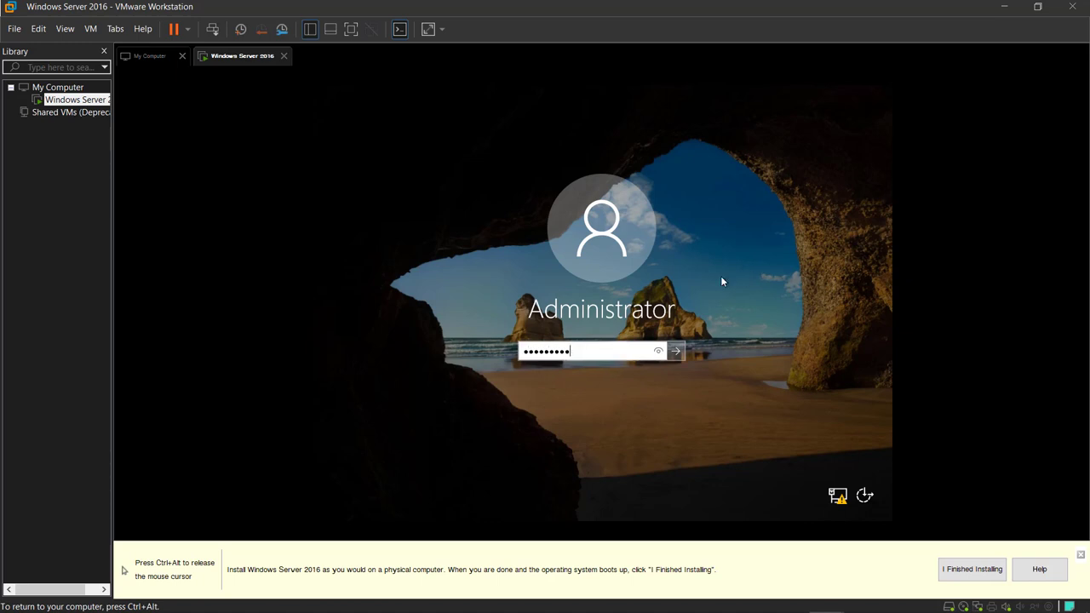
pyautogui.press('Return')
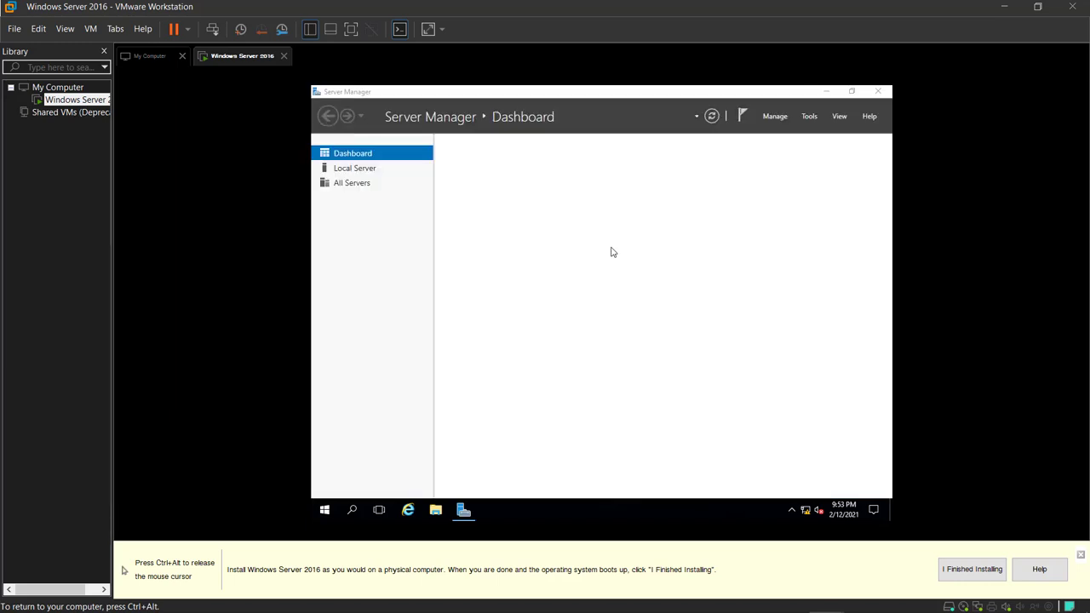
# Start installing VMware Tools from the VM menu.
pyautogui.hotkey('ctrl', 'alt')
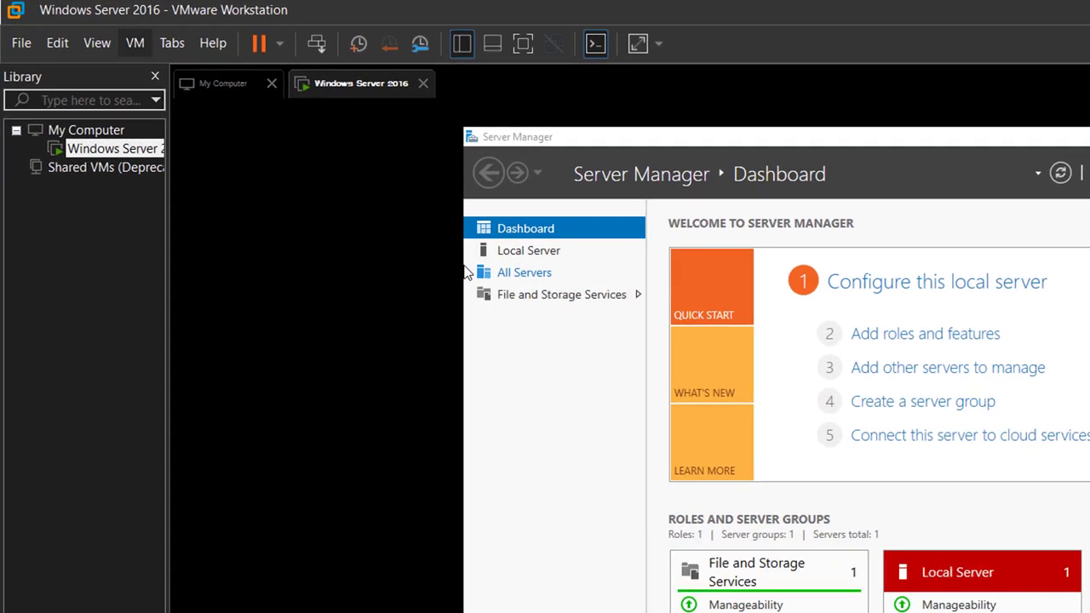
pyautogui.press('Down')
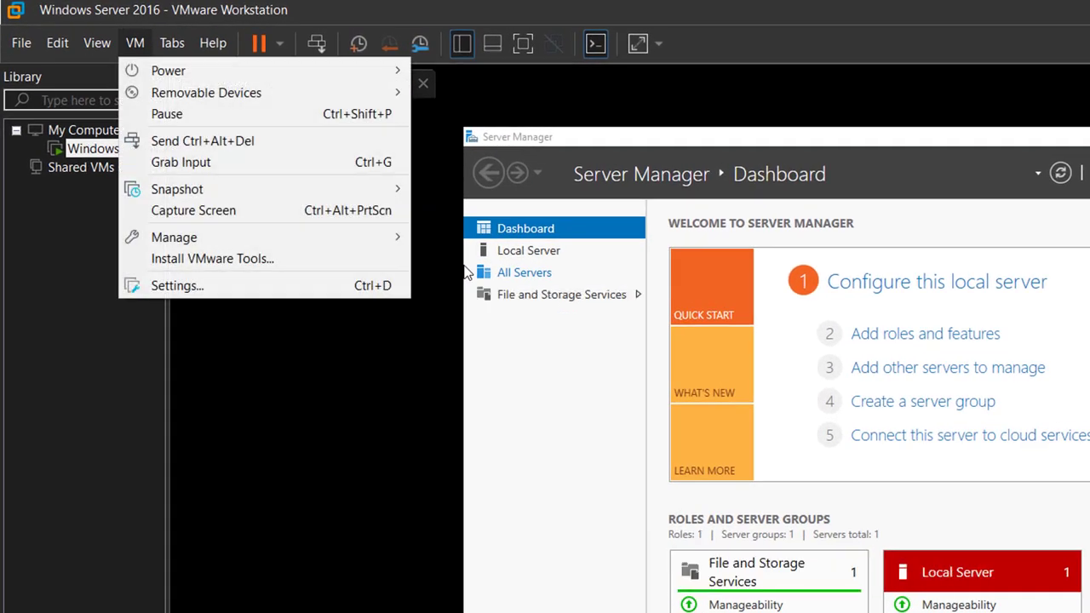
pyautogui.press('Down')
pyautogui.press('Down')
pyautogui.press('Down')
pyautogui.press('Down')
pyautogui.press('Down')
pyautogui.press('Down')
pyautogui.press('Down')
pyautogui.press('Down')
pyautogui.press('Down')
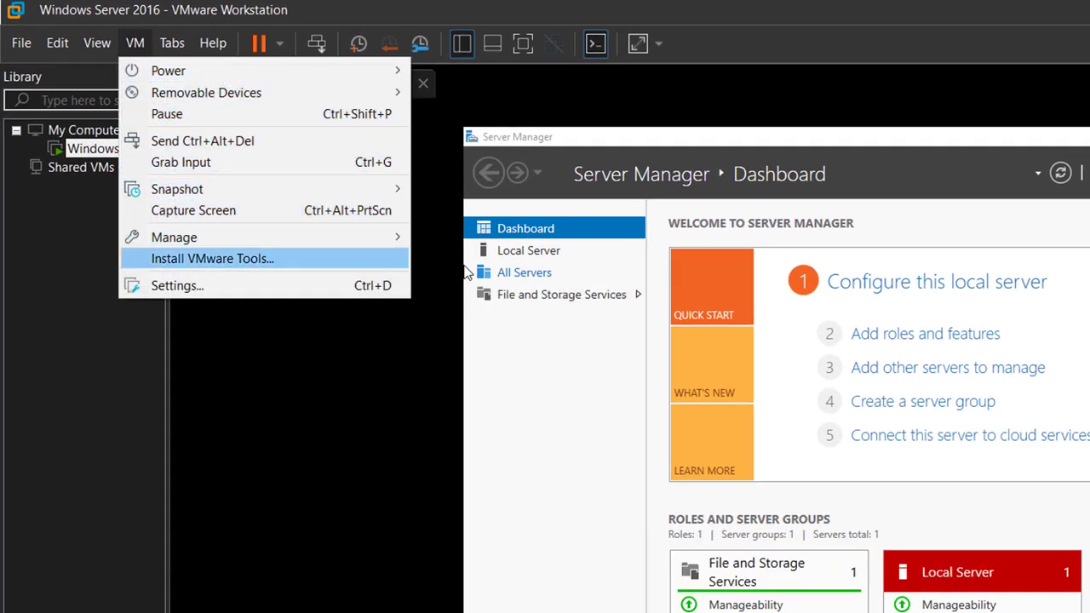
pyautogui.press('Return')
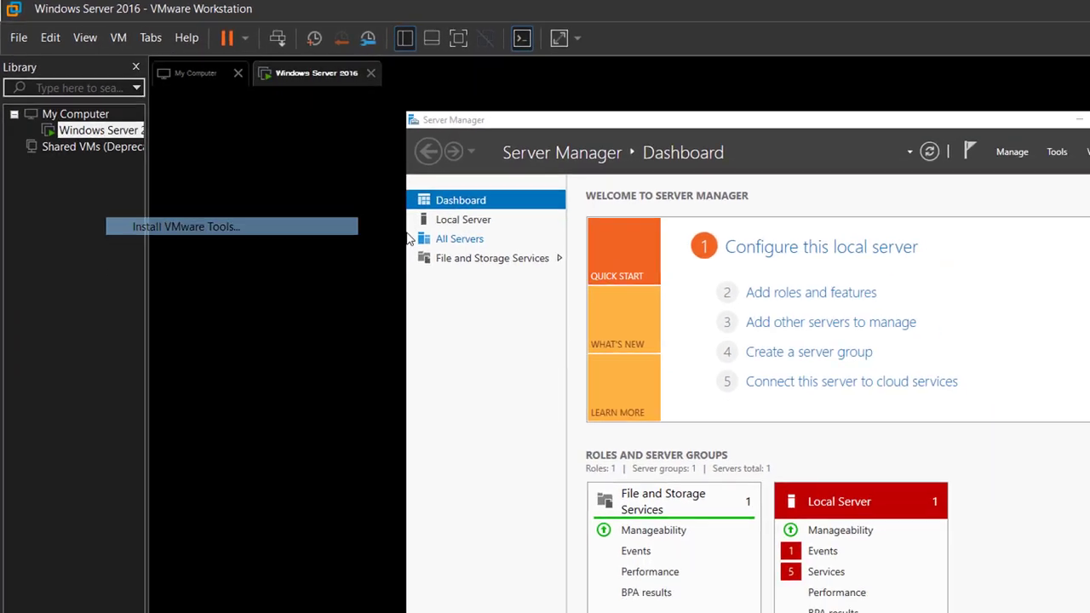